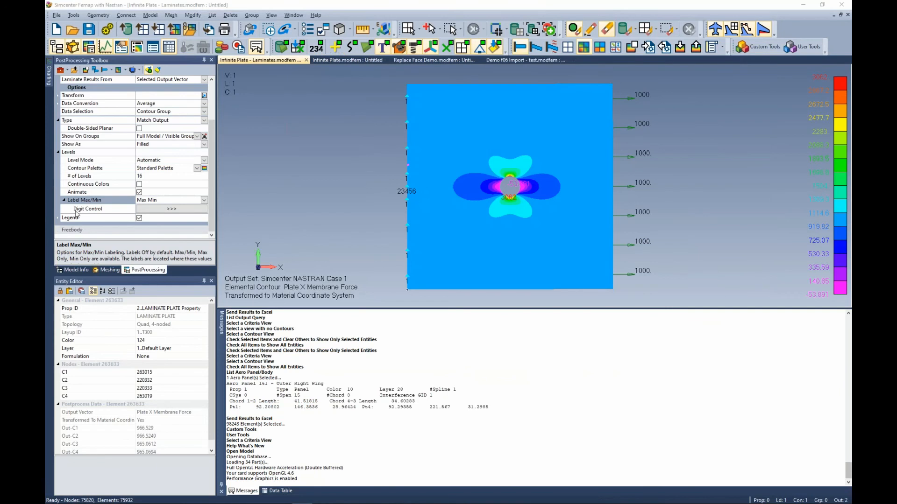
Switch to the Infinite Plate model and expand the Groups branch of the model tree.
{"action": "left_click", "coordinate": [361, 60]}
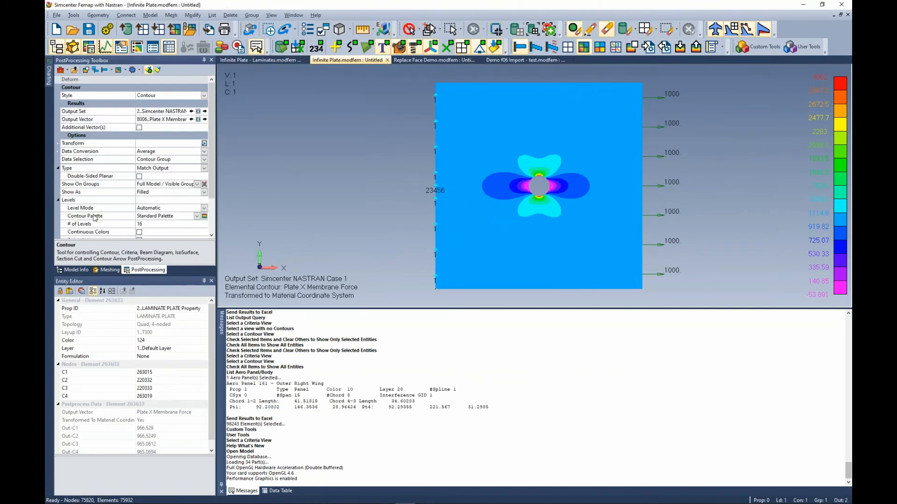
{"action": "left_click", "coordinate": [77, 269]}
{"action": "left_click", "coordinate": [73, 156]}
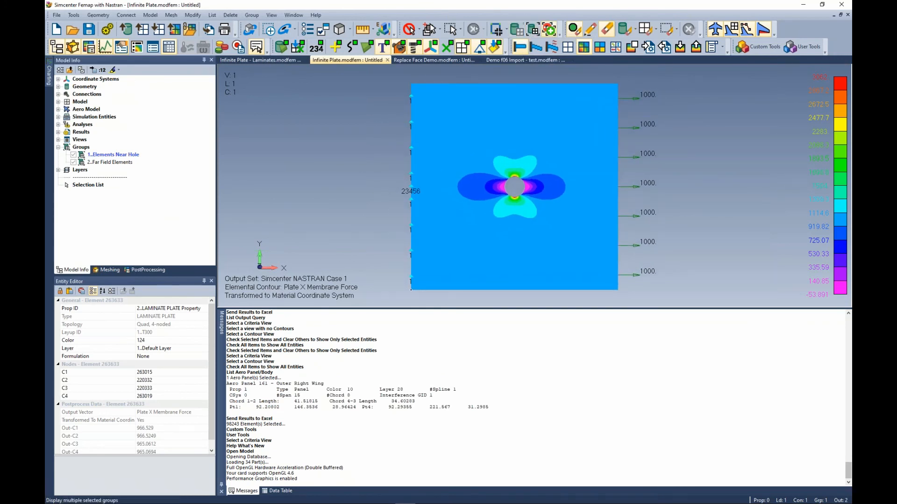
{"action": "right_click", "coordinate": [759, 47]}
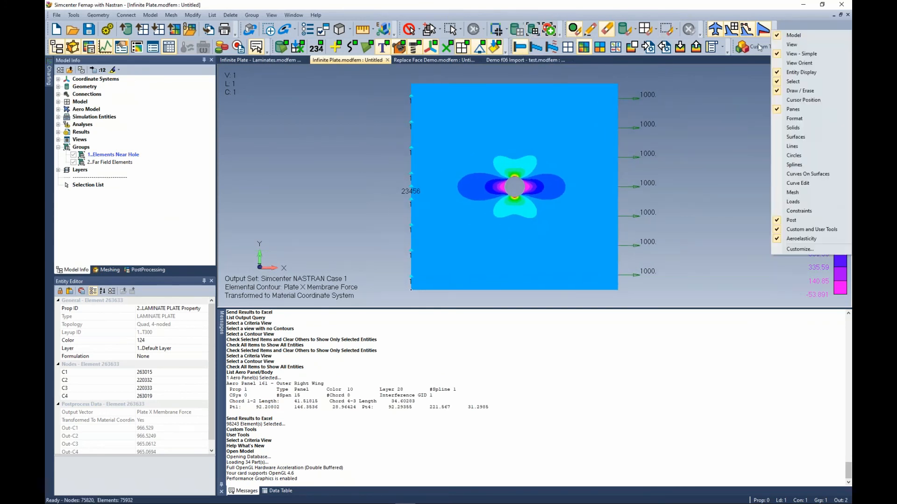
{"action": "left_click", "coordinate": [757, 113]}
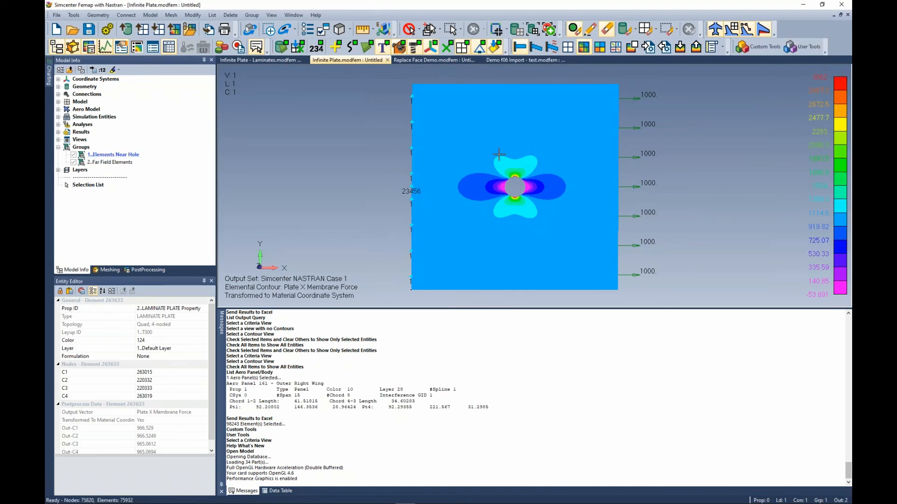
Show only the Elements Near Hole group in the graphics window.
{"action": "right_click", "coordinate": [113, 155]}
{"action": "left_click", "coordinate": [136, 211]}
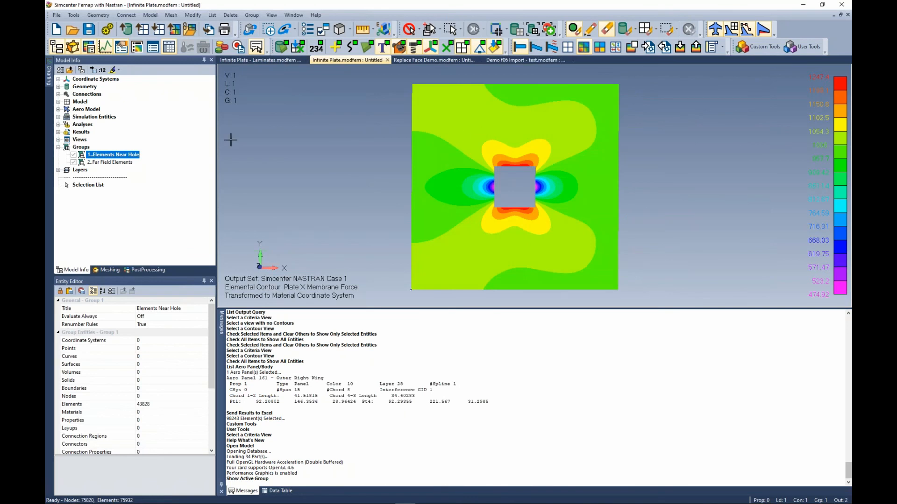
Compare the display of the Far Field Elements group, the full model and the Elements Near Hole group.
{"action": "double_click", "coordinate": [102, 162]}
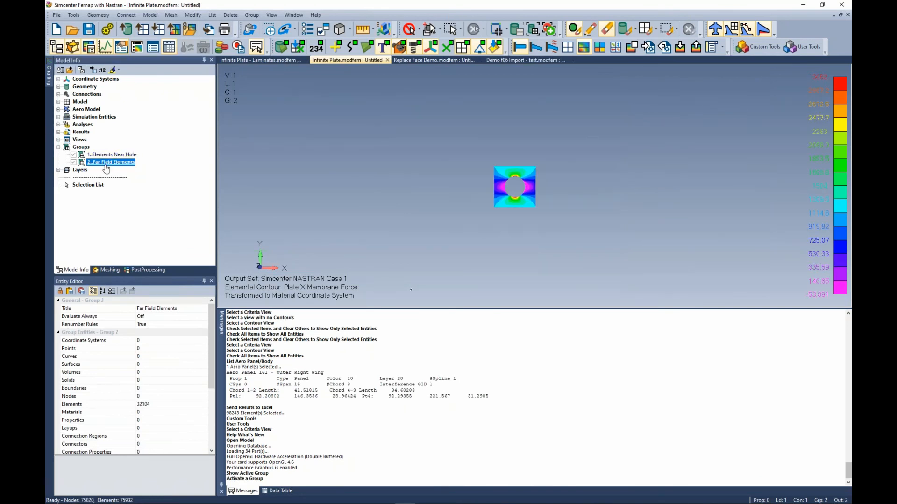
{"action": "double_click", "coordinate": [113, 155]}
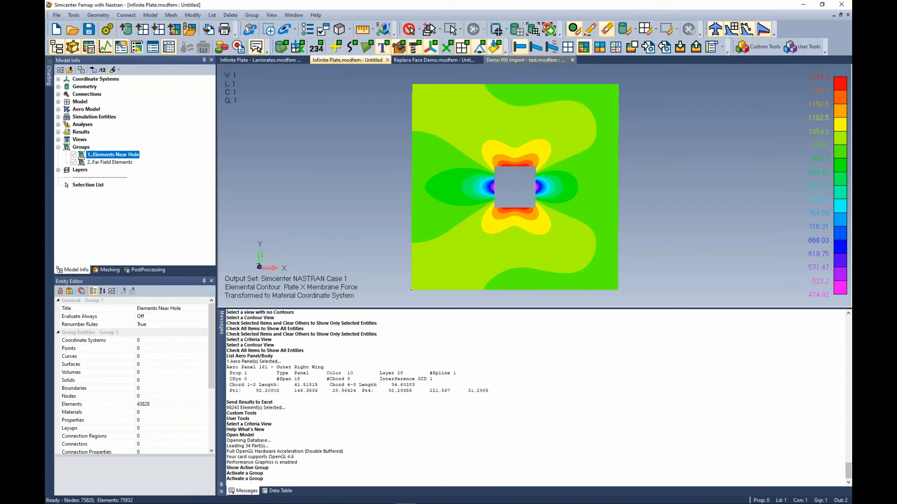
{"action": "left_click", "coordinate": [516, 30]}
{"action": "left_click", "coordinate": [533, 31]}
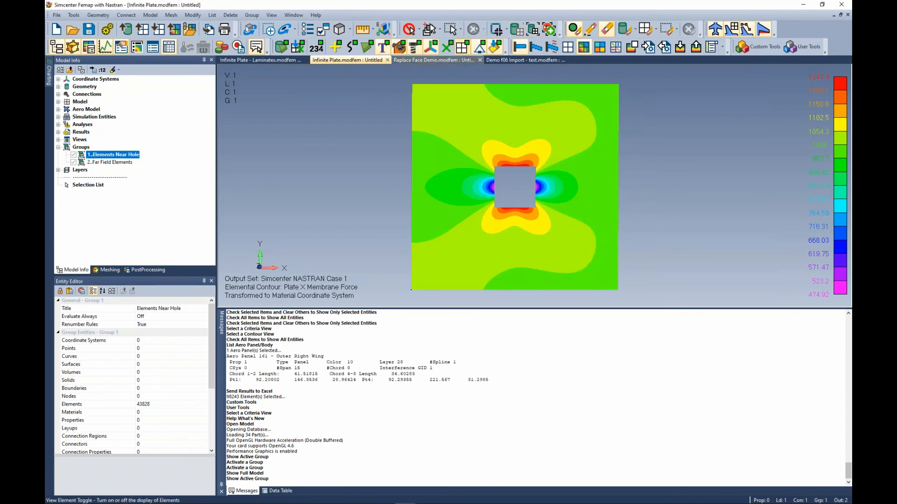
{"action": "double_click", "coordinate": [113, 162]}
{"action": "double_click", "coordinate": [107, 156]}
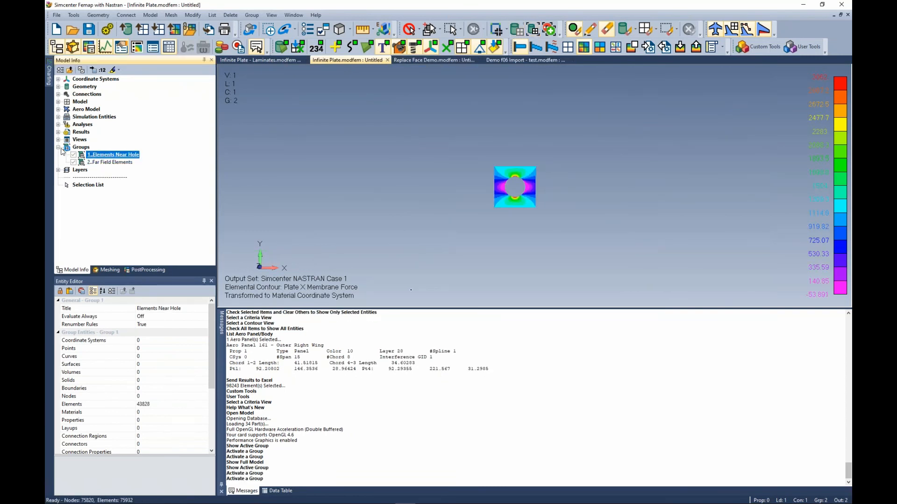
Expand the Model and Results branches of the model tree.
{"action": "left_click", "coordinate": [57, 102]}
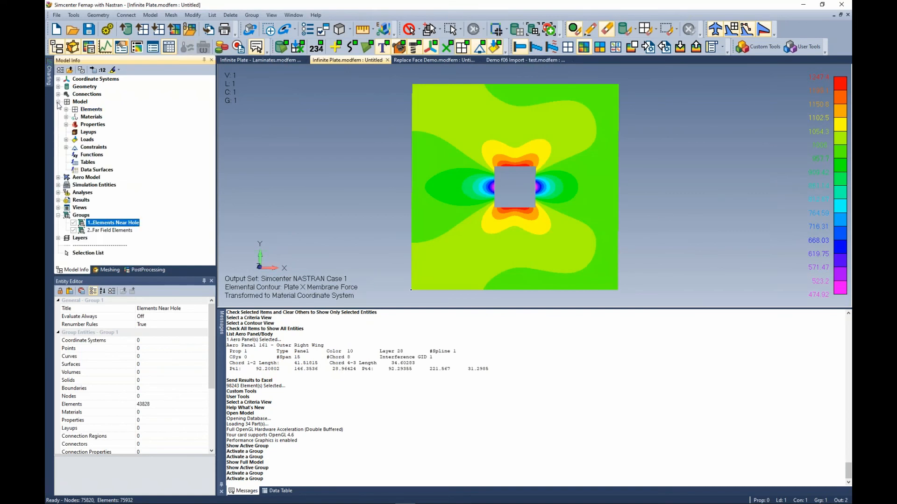
{"action": "left_click", "coordinate": [59, 200]}
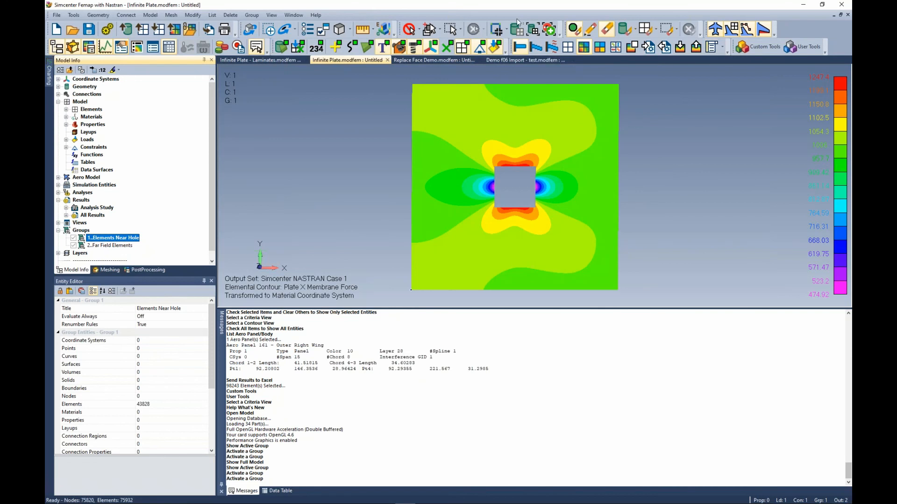
Browse the Additional Commands category of toolbar customization for the group display commands.
{"action": "right_click", "coordinate": [492, 17]}
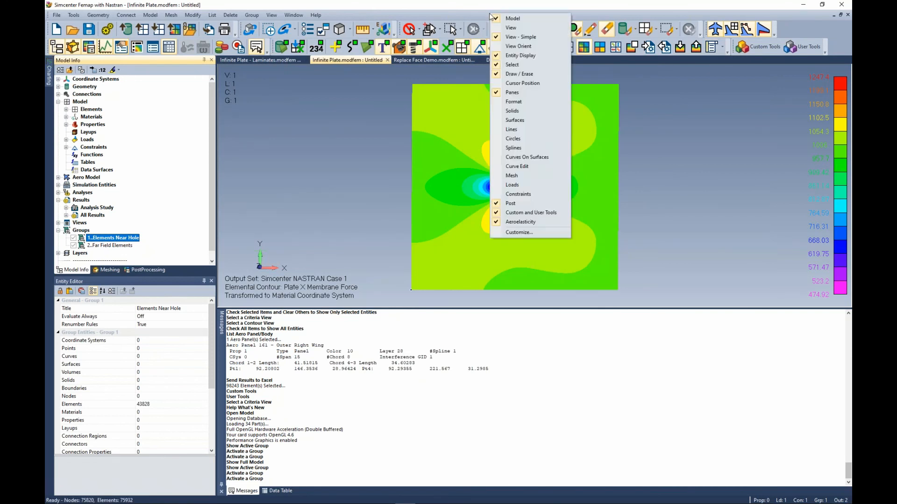
{"action": "left_click", "coordinate": [523, 232]}
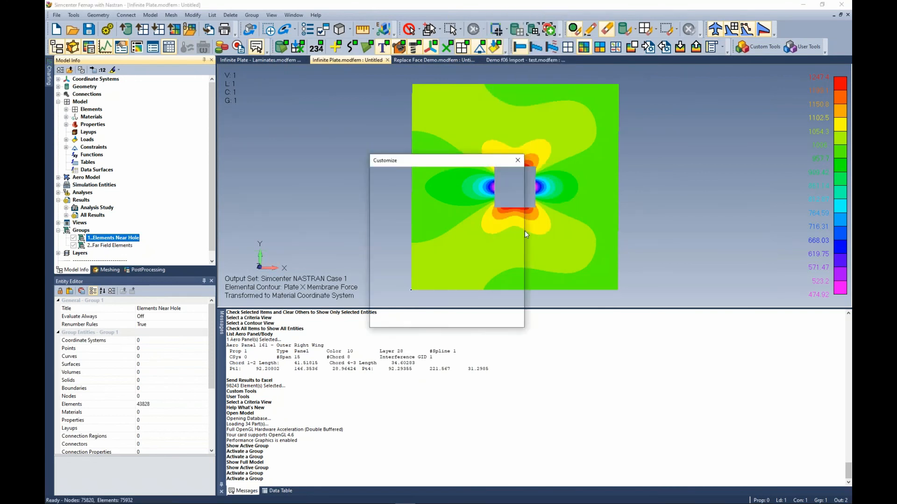
{"action": "left_click", "coordinate": [322, 143]}
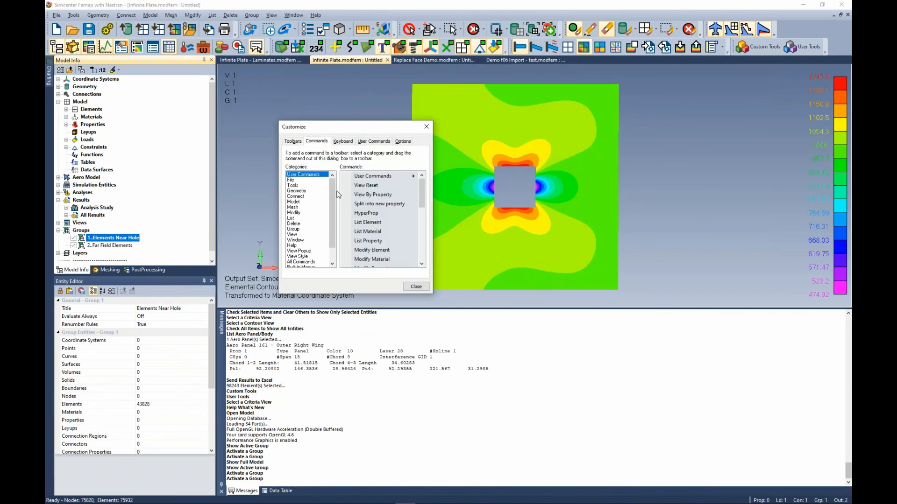
{"action": "left_click_drag", "start_coordinate": [333, 191], "coordinate": [335, 215]}
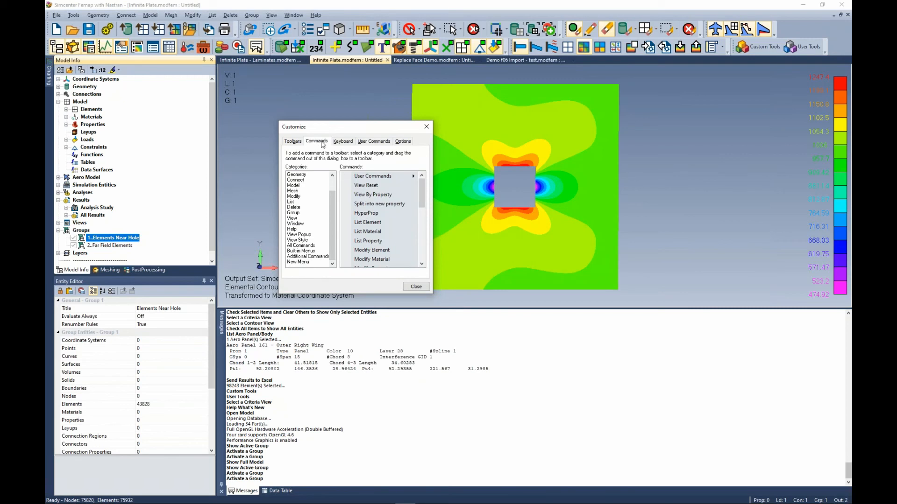
{"action": "left_click", "coordinate": [318, 257]}
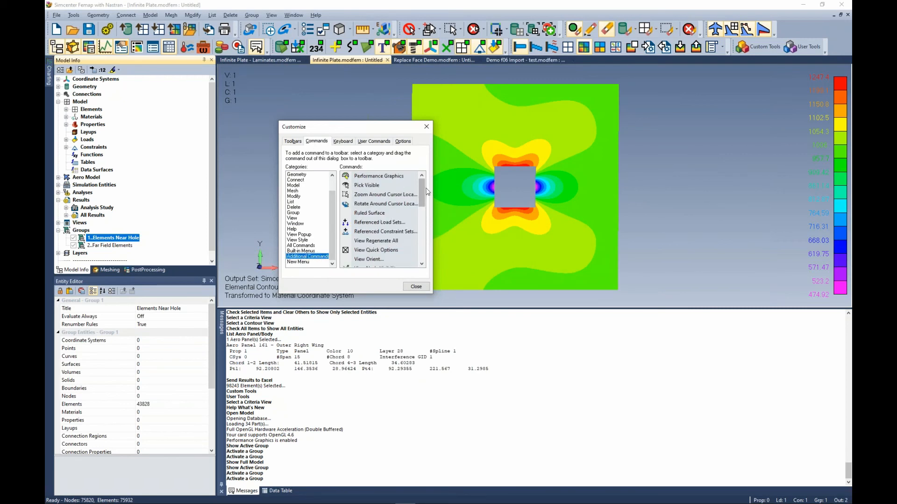
{"action": "left_click_drag", "start_coordinate": [422, 195], "coordinate": [422, 255]}
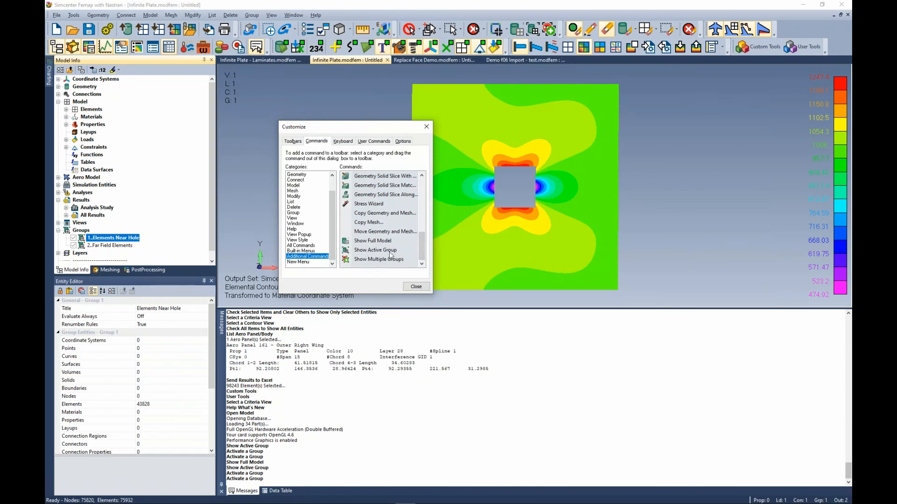
{"action": "left_click_drag", "start_coordinate": [365, 243], "coordinate": [392, 167]}
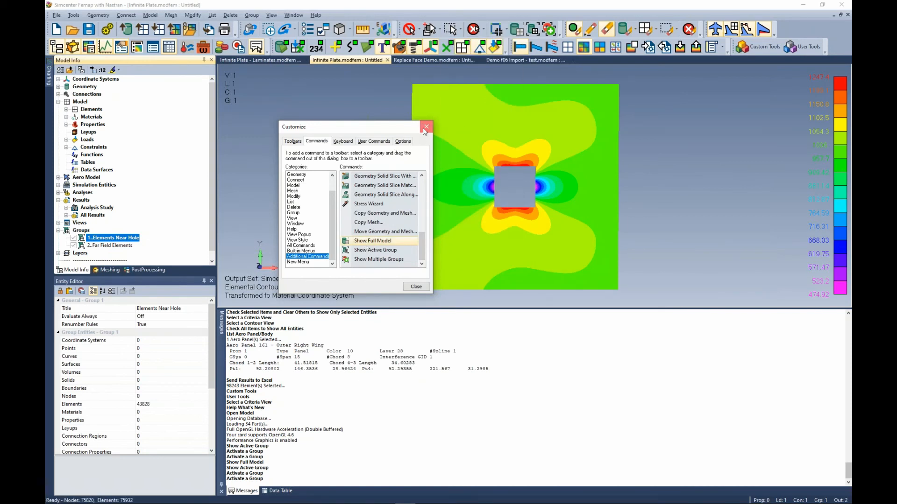
{"action": "left_click", "coordinate": [424, 131]}
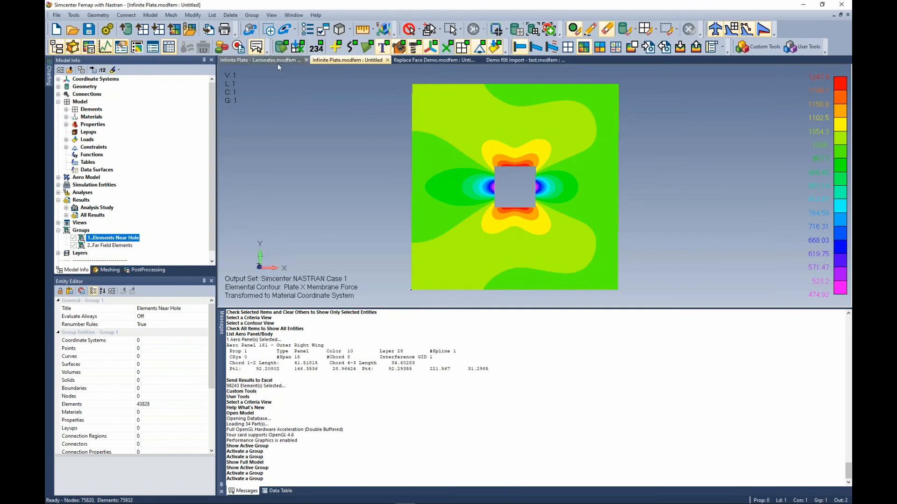
Switch to the Demo f06 Import model and reposition the aircraft in the view.
{"action": "left_click", "coordinate": [495, 59]}
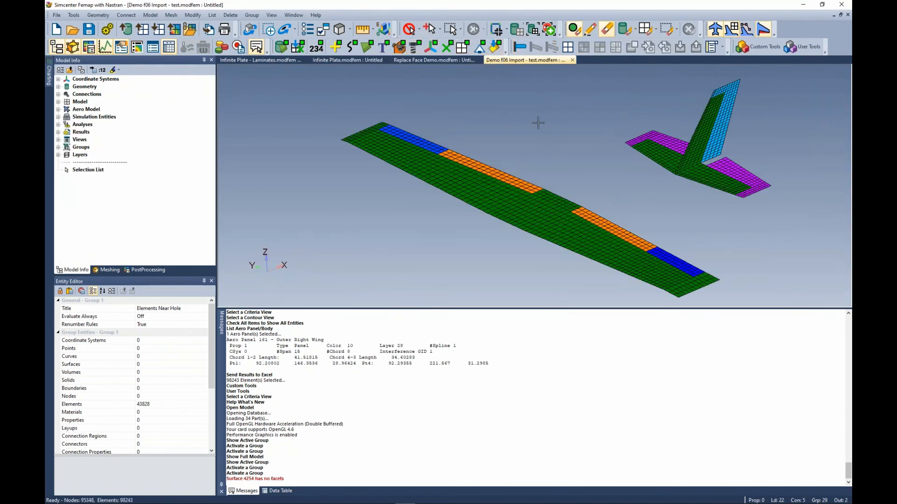
{"action": "scroll", "coordinate": [527, 260], "scroll_direction": "up", "scroll_amount": 3}
{"action": "left_click_drag", "start_coordinate": [481, 309], "coordinate": [487, 377]}
{"action": "scroll", "coordinate": [486, 231], "scroll_direction": "down", "scroll_amount": 1}
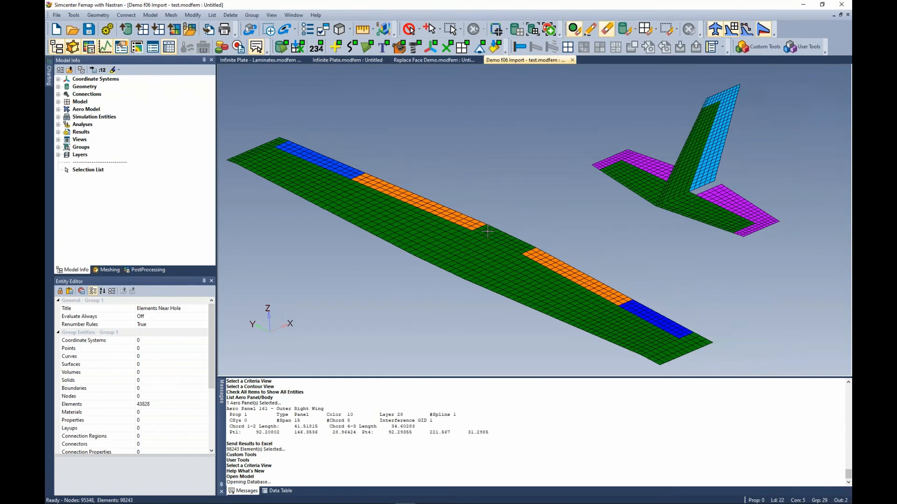
{"action": "middle_click_drag", "start_coordinate": [487, 231], "coordinate": [524, 192]}
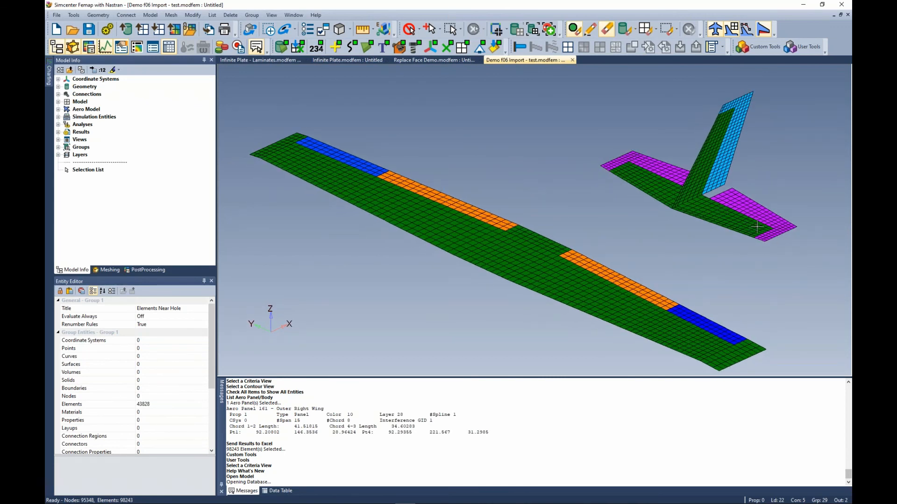
Import the NASTRAN analysis results file 4.4.2.1-001.f06 into the model.
{"action": "left_click", "coordinate": [56, 15]}
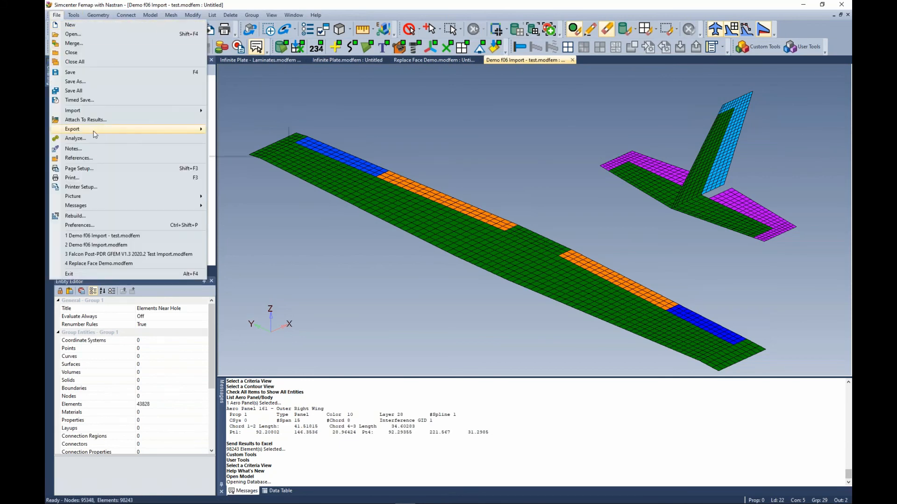
{"action": "mouse_move", "coordinate": [89, 112]}
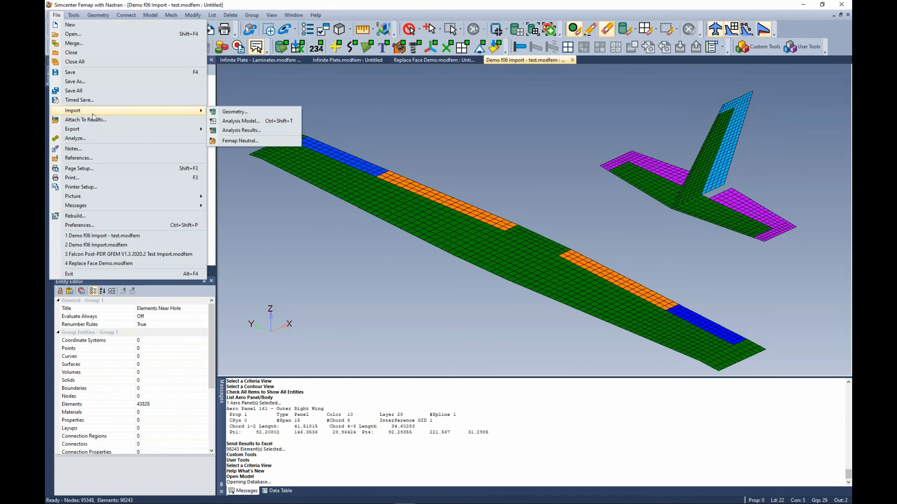
{"action": "left_click", "coordinate": [249, 131]}
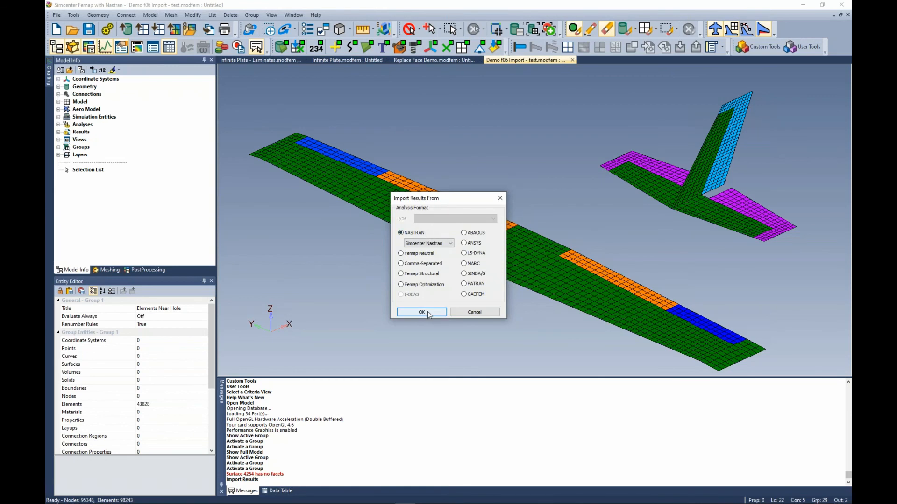
{"action": "left_click", "coordinate": [421, 312]}
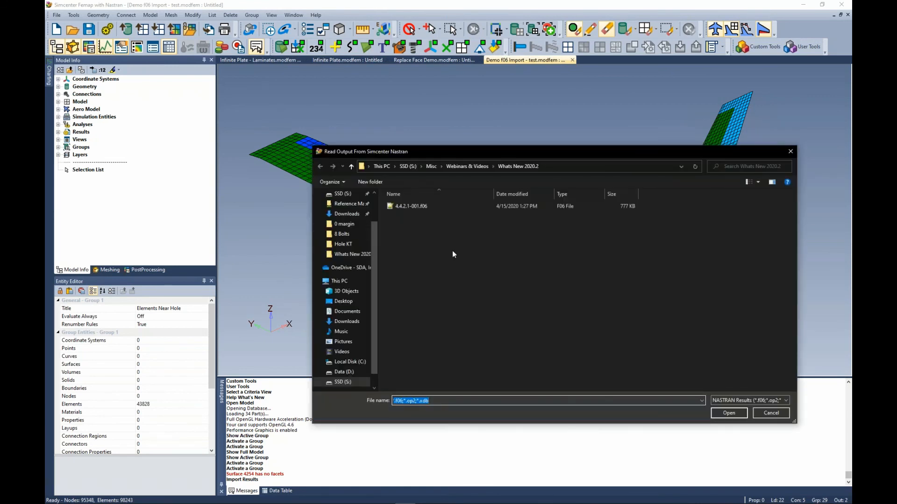
{"action": "left_click_drag", "start_coordinate": [502, 150], "coordinate": [451, 118]}
{"action": "left_click", "coordinate": [701, 368]}
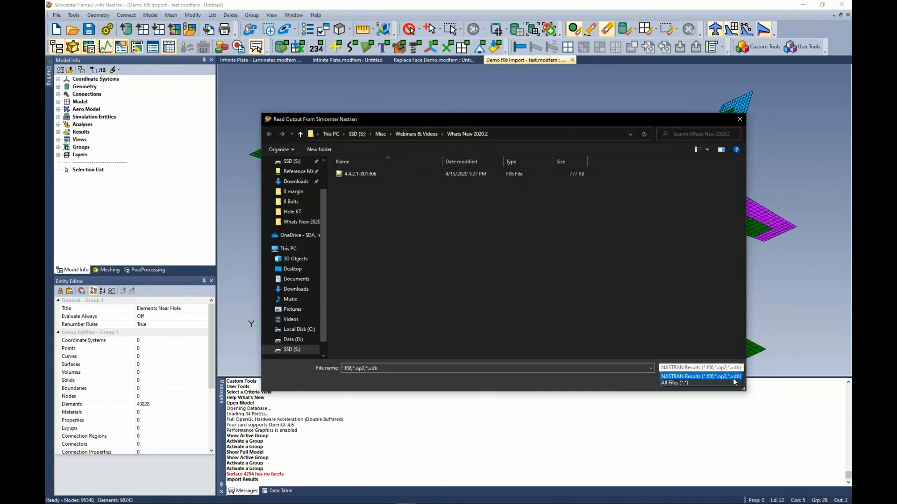
{"action": "left_click", "coordinate": [536, 312]}
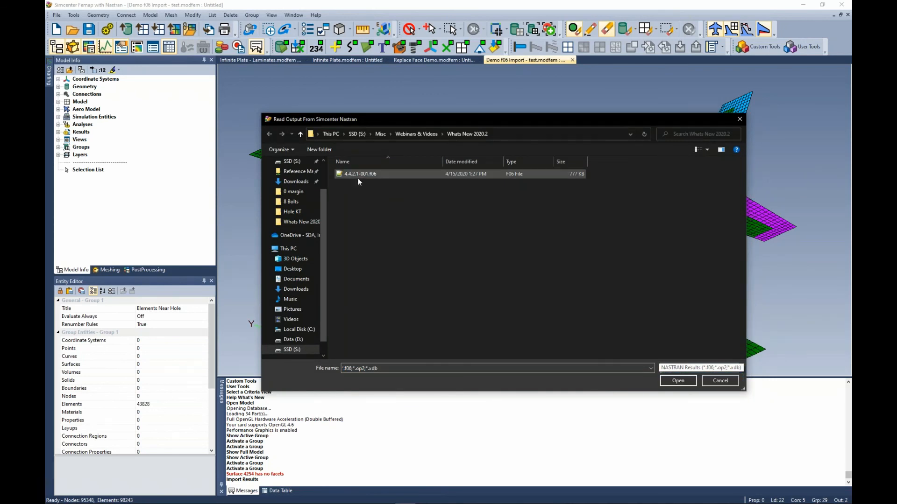
{"action": "left_click", "coordinate": [360, 176]}
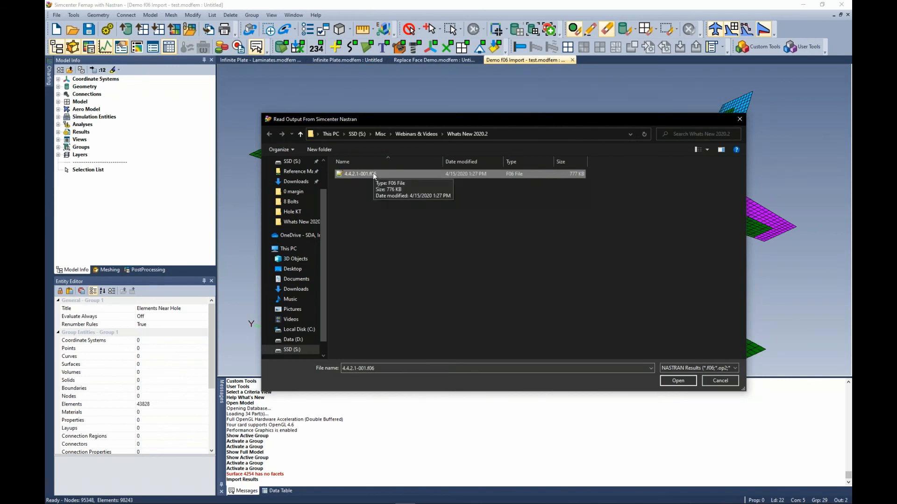
{"action": "left_click", "coordinate": [514, 200]}
{"action": "left_click", "coordinate": [672, 381]}
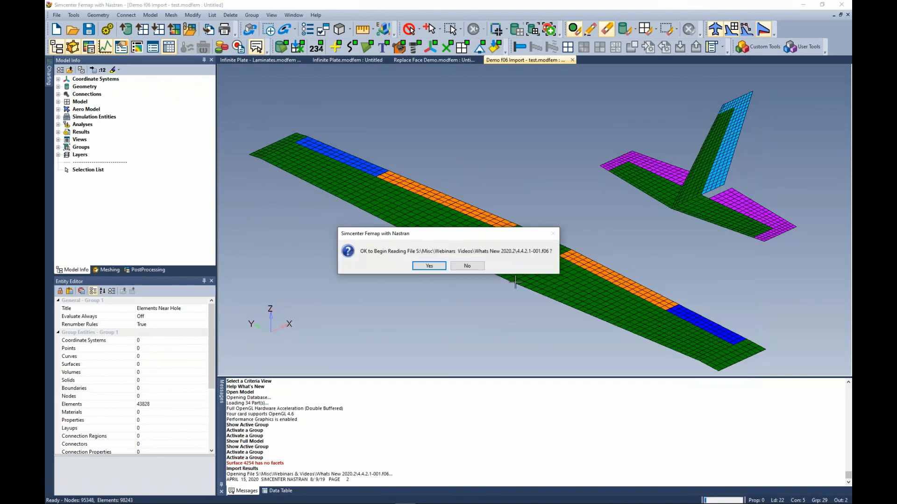
{"action": "left_click", "coordinate": [429, 265]}
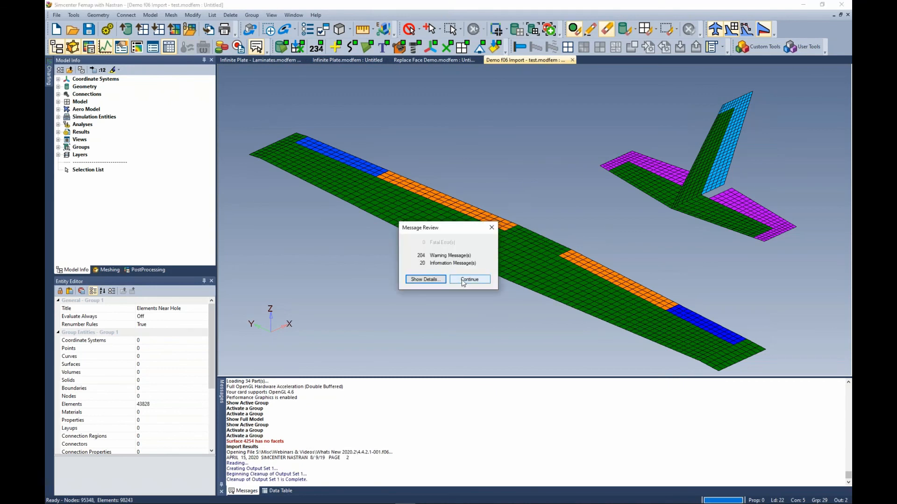
{"action": "left_click", "coordinate": [463, 280]}
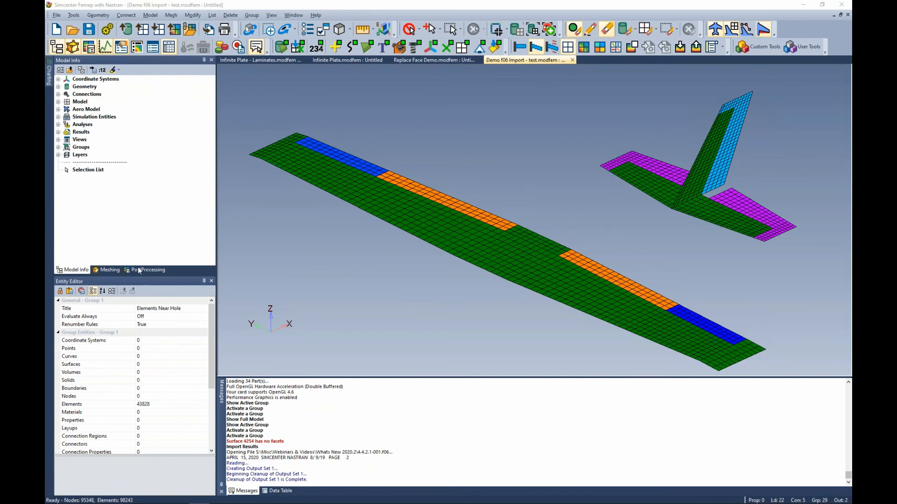
In the PostProcessing Toolbox, select output set 1 and output vector 80145..Aero Z Force.
{"action": "left_click", "coordinate": [138, 269]}
{"action": "left_click", "coordinate": [96, 88]}
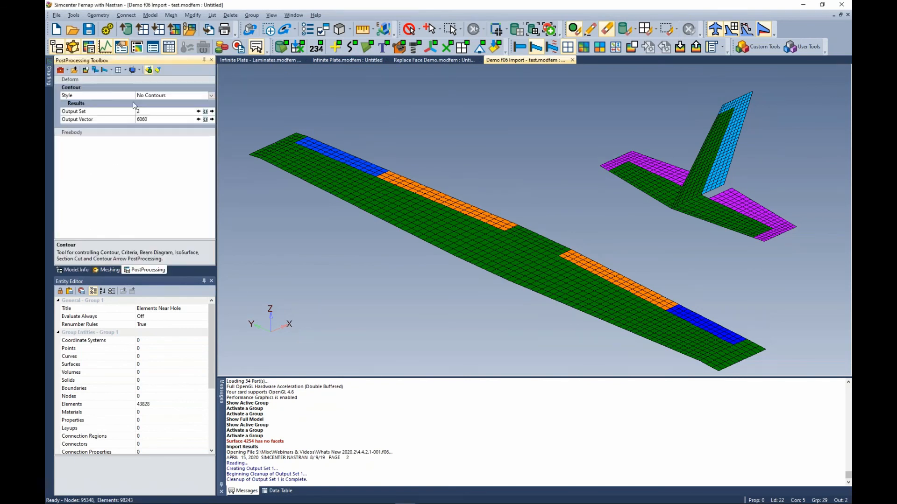
{"action": "left_click", "coordinate": [205, 112]}
{"action": "double_click", "coordinate": [104, 103]}
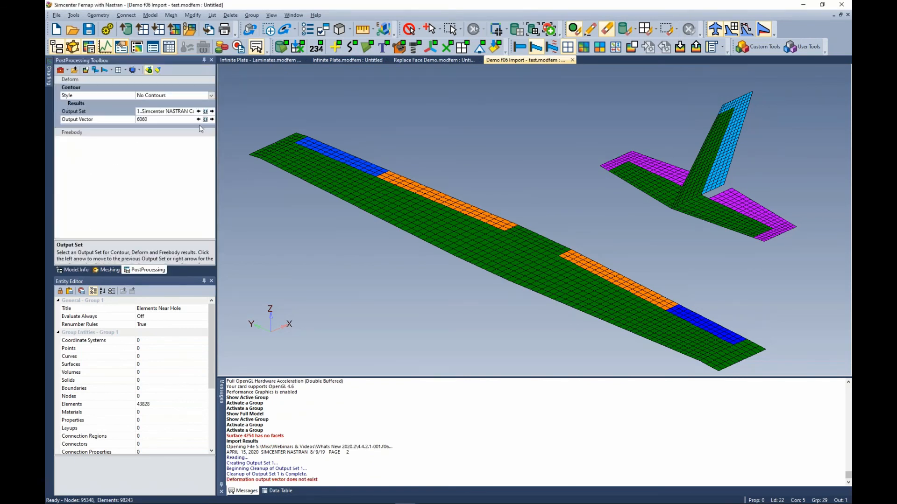
{"action": "left_click", "coordinate": [203, 120]}
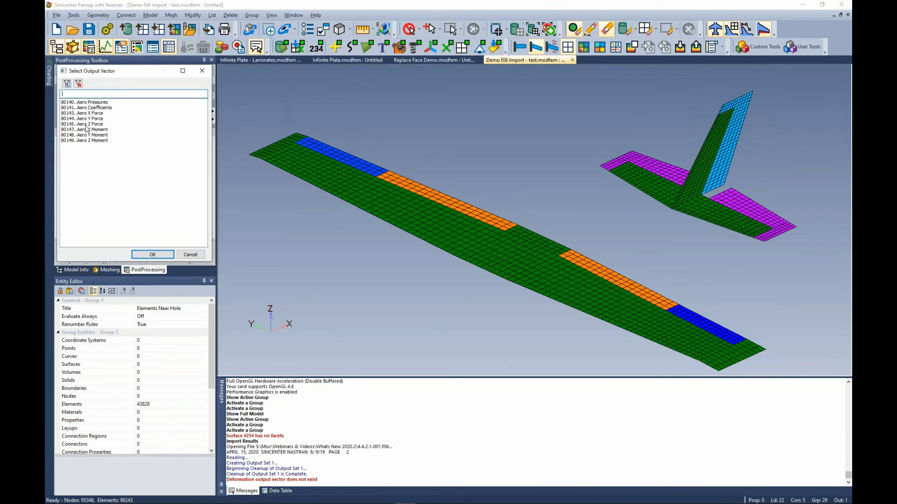
{"action": "double_click", "coordinate": [92, 125]}
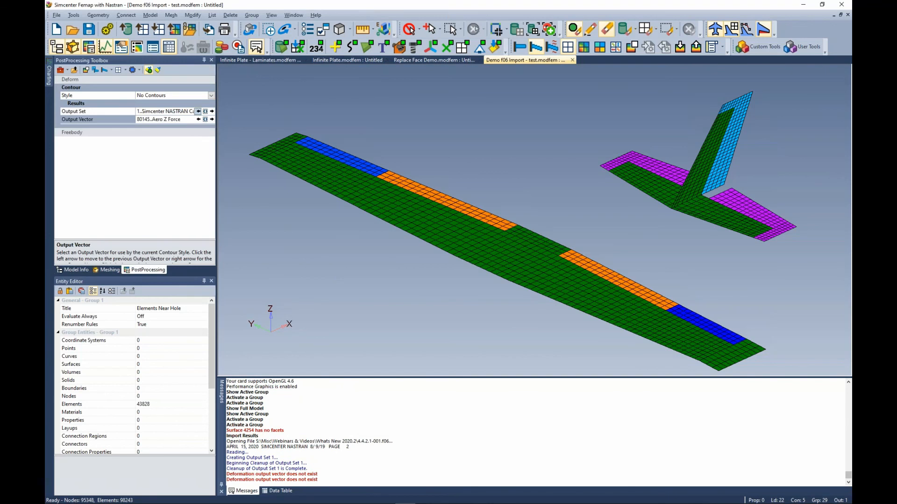
Set the contour style to Contour to display the Aero Z Force results on the aircraft.
{"action": "left_click", "coordinate": [210, 95]}
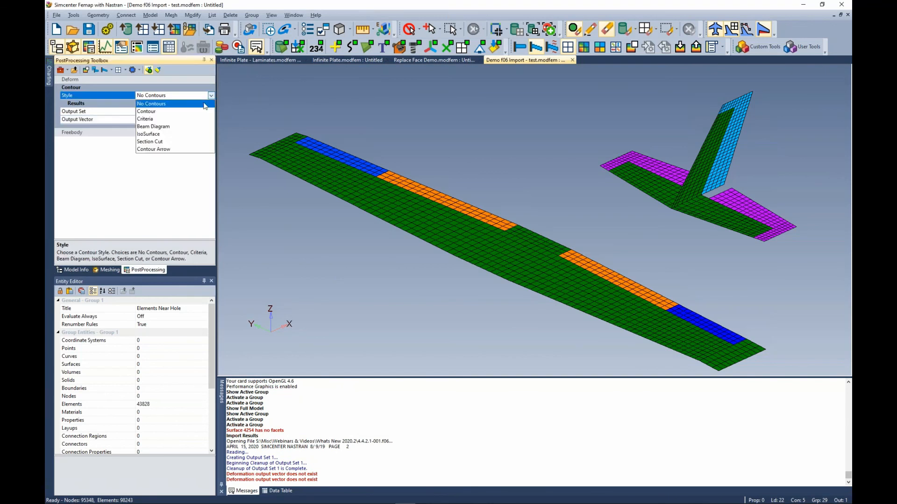
{"action": "left_click", "coordinate": [148, 112]}
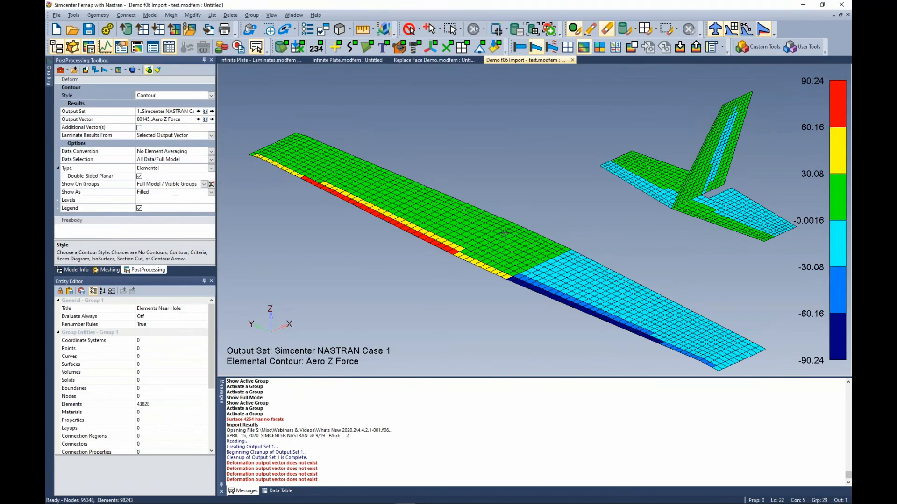
{"action": "middle_click_drag", "start_coordinate": [566, 272], "coordinate": [549, 253], "text": "ctrl"}
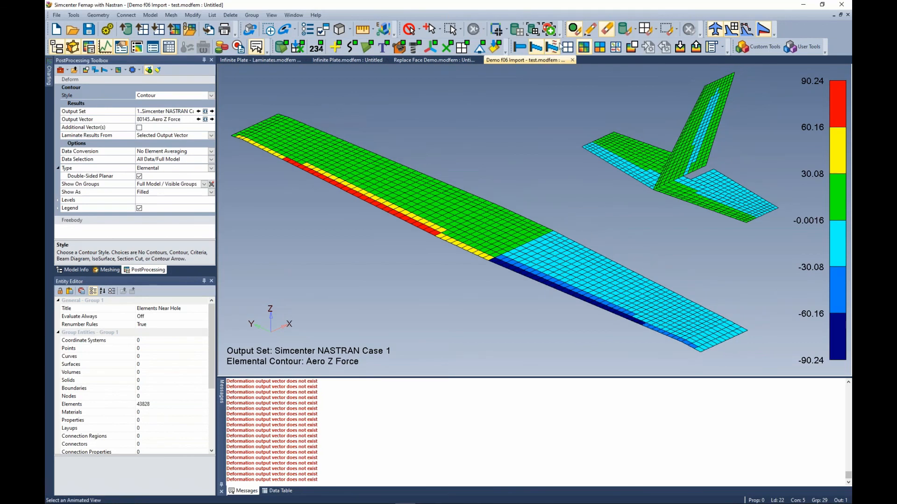
Switch the display to a Criteria plot of the Aero Z Force results and orbit around the model.
{"action": "left_click", "coordinate": [600, 47]}
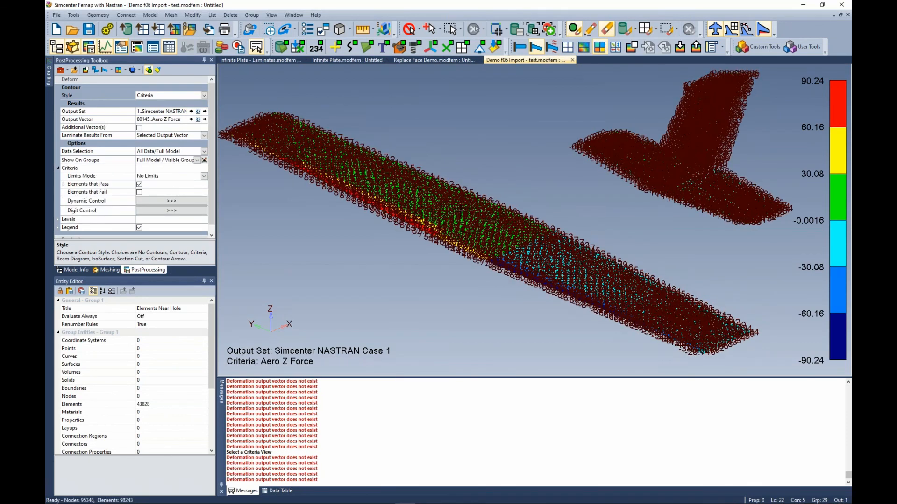
{"action": "scroll", "coordinate": [577, 181], "scroll_direction": "up", "scroll_amount": 5}
{"action": "scroll", "coordinate": [578, 181], "scroll_direction": "up", "scroll_amount": 3}
{"action": "middle_click_drag", "start_coordinate": [578, 181], "coordinate": [464, 206]}
{"action": "scroll", "coordinate": [481, 184], "scroll_direction": "down", "scroll_amount": 5}
{"action": "scroll", "coordinate": [481, 184], "scroll_direction": "down", "scroll_amount": 3}
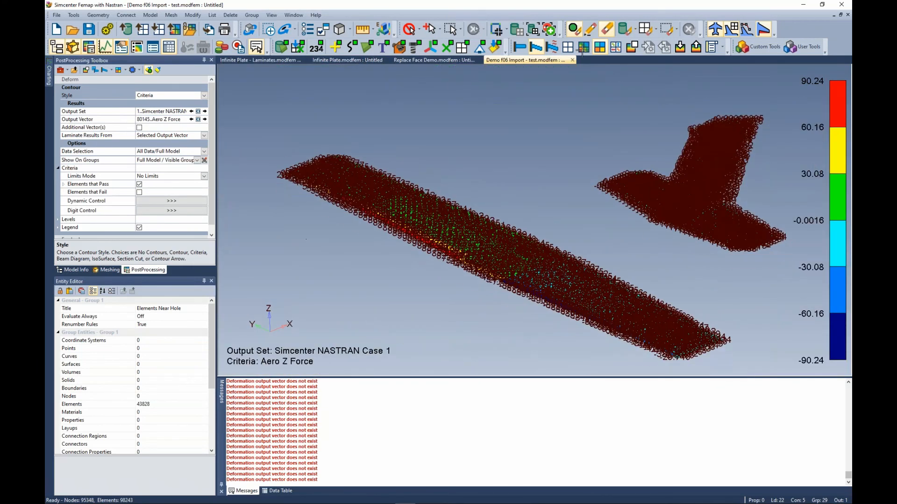
Return the display to the Aero Z Force contour view.
{"action": "left_click", "coordinate": [584, 47]}
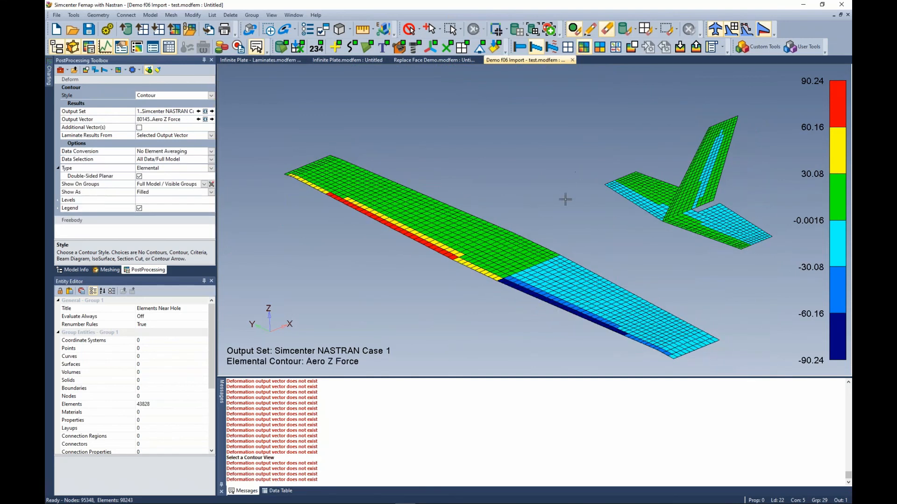
{"action": "middle_click_drag", "start_coordinate": [567, 196], "coordinate": [563, 184]}
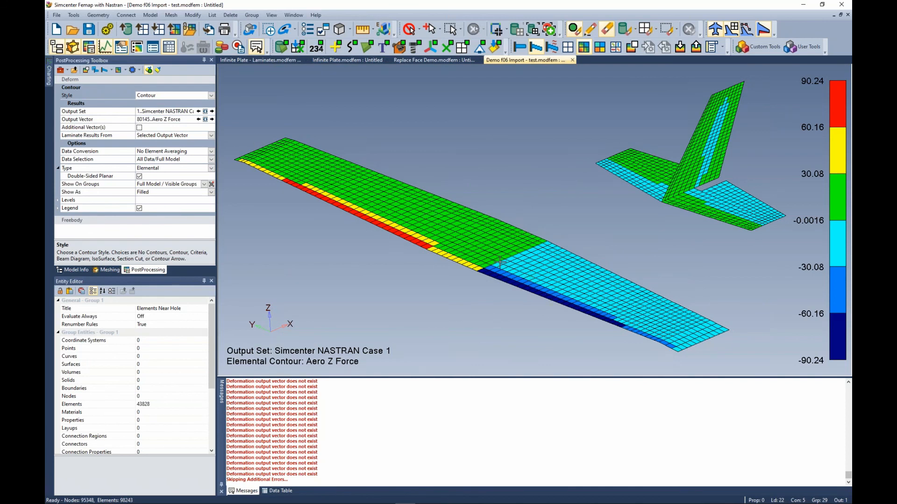
{"action": "mouse_move", "coordinate": [610, 170]}
{"action": "middle_mouse_down"}
{"action": "mouse_move", "coordinate": [618, 169]}
{"action": "mouse_move", "coordinate": [609, 171]}
{"action": "middle_mouse_up"}
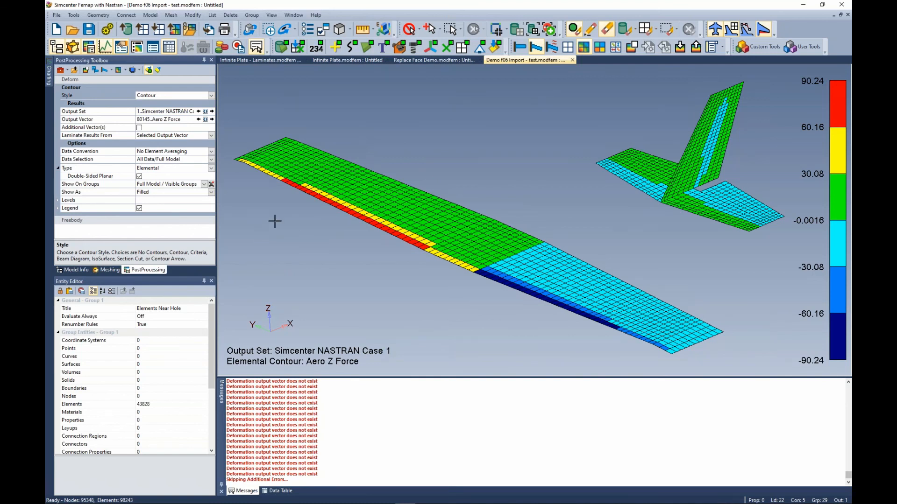
Switch to the Infinite Plate - Laminates model, open layup 1 in the Layup Editor and send its plies to Excel.
{"action": "left_click", "coordinate": [282, 61]}
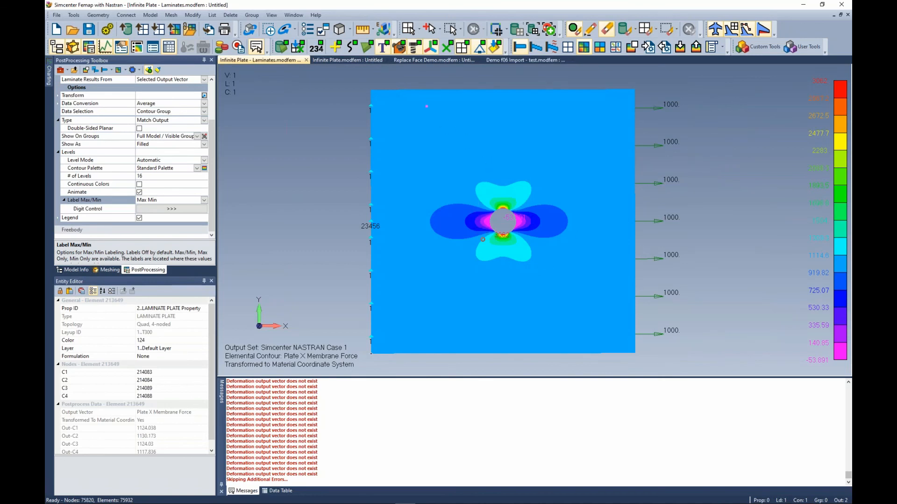
{"action": "left_click", "coordinate": [408, 29]}
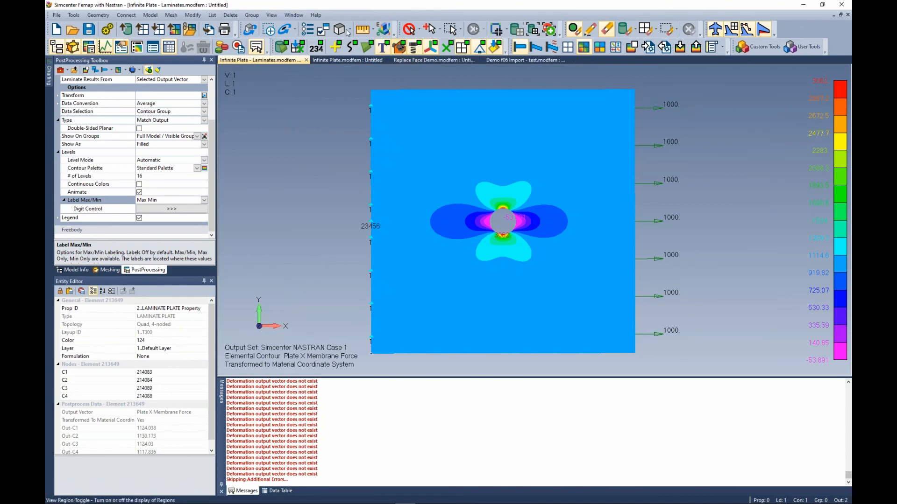
{"action": "left_click", "coordinate": [192, 15]}
{"action": "mouse_move", "coordinate": [207, 160]}
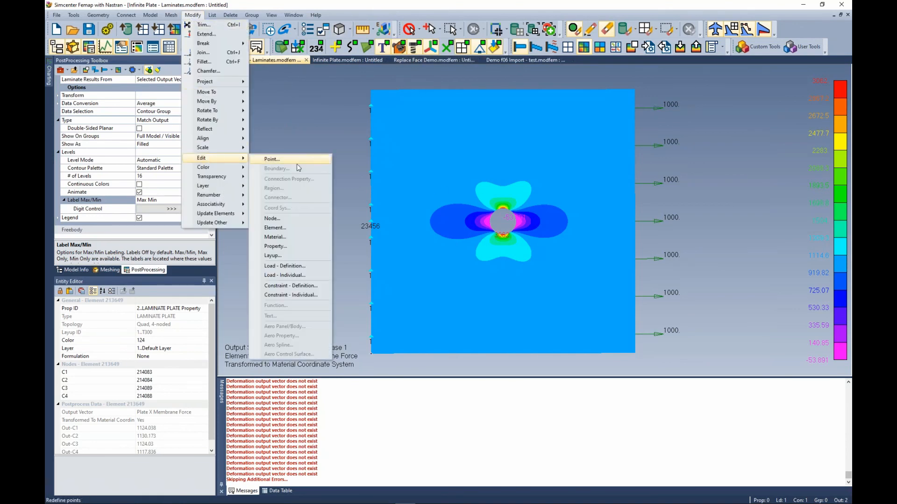
{"action": "left_click", "coordinate": [310, 252]}
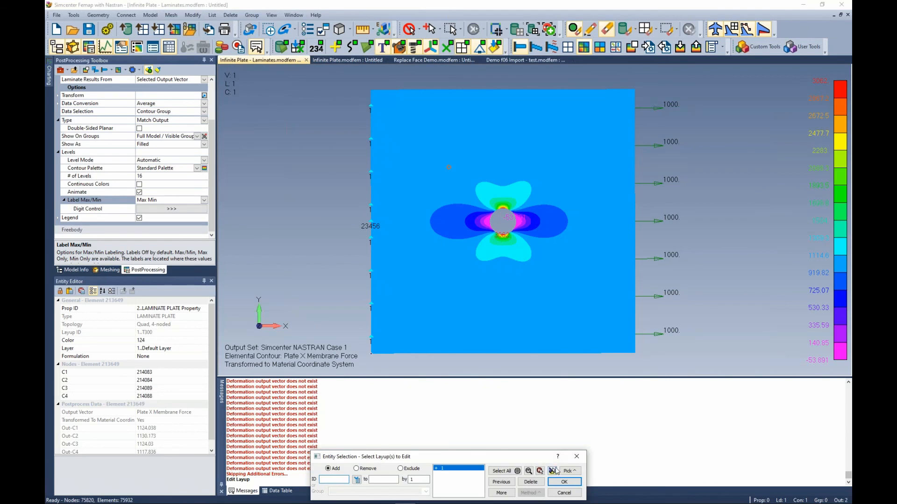
{"action": "left_click", "coordinate": [564, 483]}
{"action": "left_click_drag", "start_coordinate": [476, 328], "coordinate": [509, 219]}
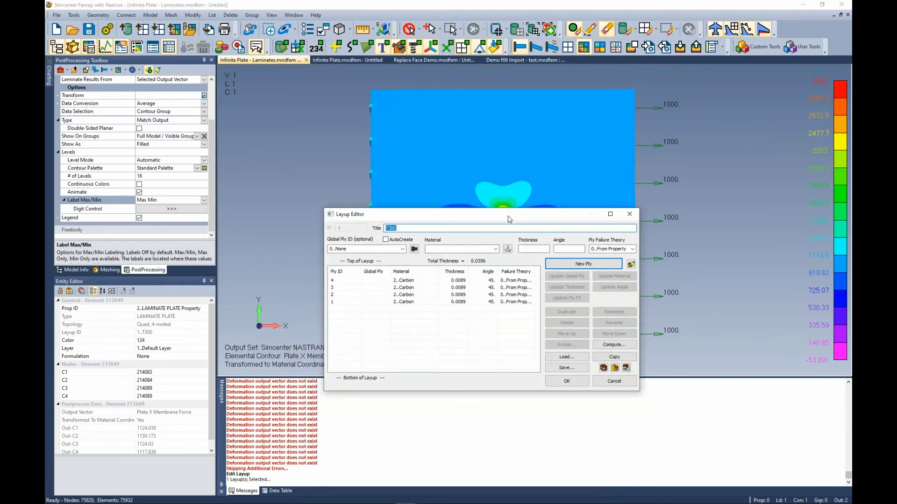
{"action": "left_click", "coordinate": [625, 368]}
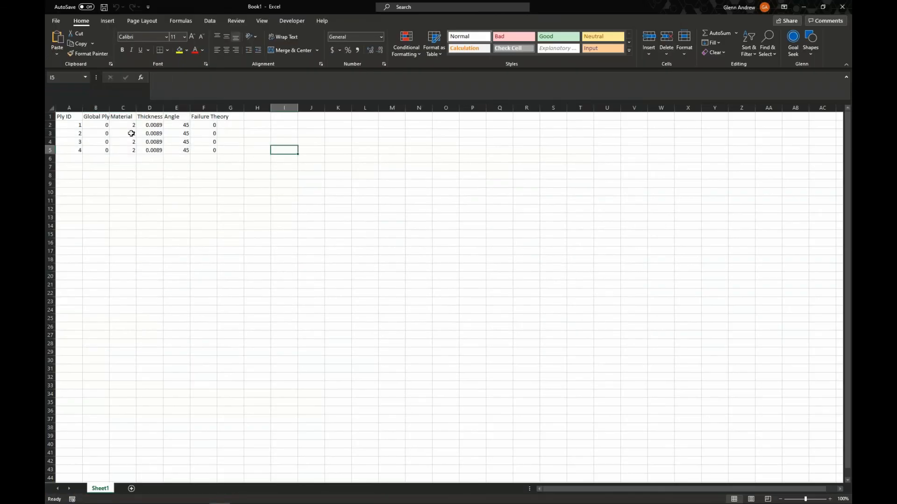
Autofit the column widths of the exported ply table in Excel.
{"action": "left_click_drag", "start_coordinate": [70, 119], "coordinate": [229, 150]}
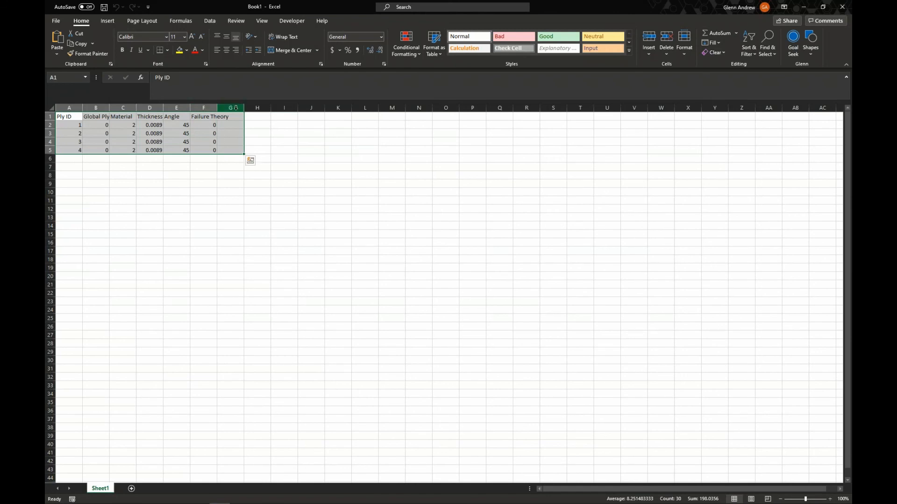
{"action": "double_click", "coordinate": [218, 107]}
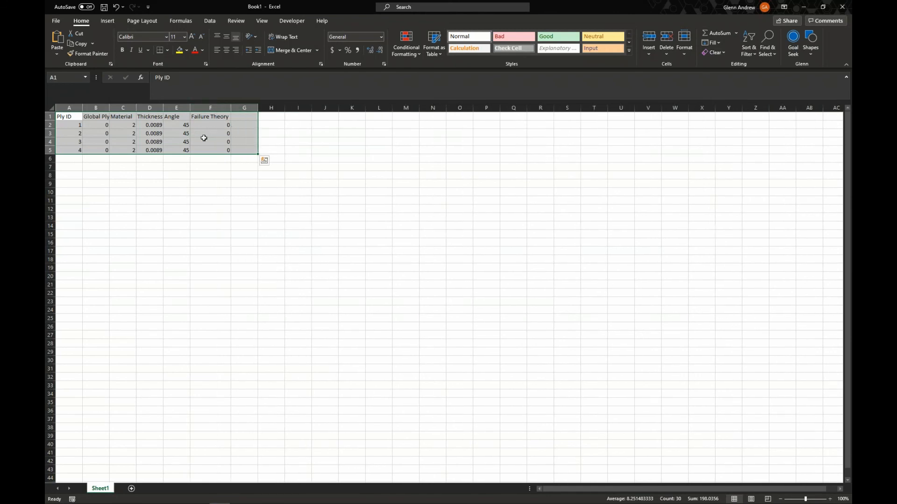
{"action": "left_click", "coordinate": [197, 176]}
Copy the Angle column values, then close Excel without saving the workbook.
{"action": "left_click_drag", "start_coordinate": [174, 126], "coordinate": [177, 150]}
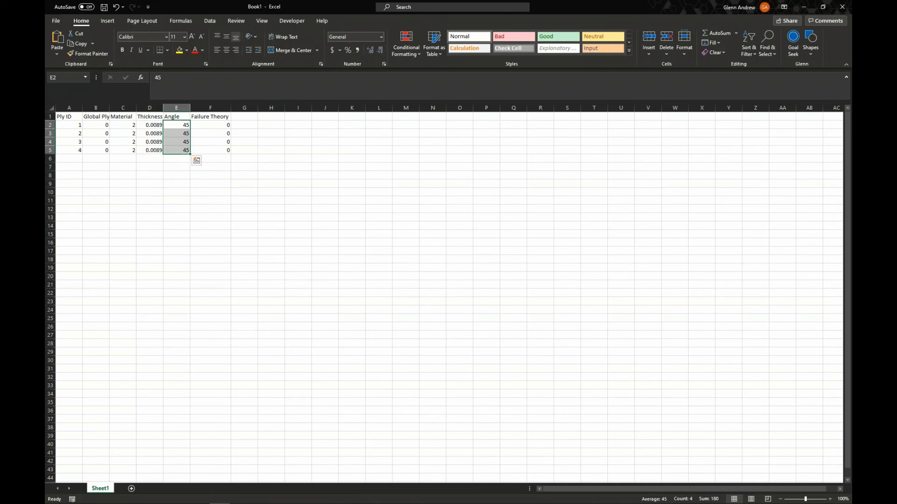
{"action": "key", "text": "ctrl+c"}
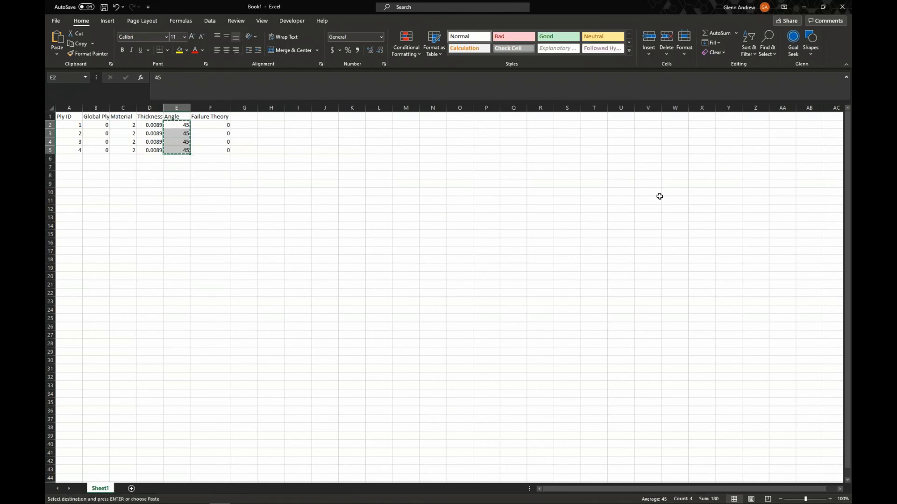
{"action": "left_click_drag", "start_coordinate": [151, 125], "coordinate": [152, 148]}
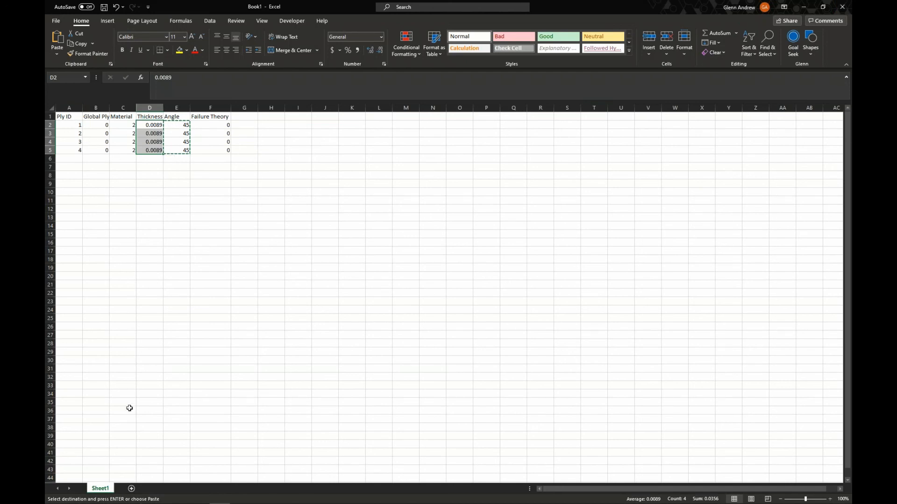
{"action": "left_click", "coordinate": [842, 6]}
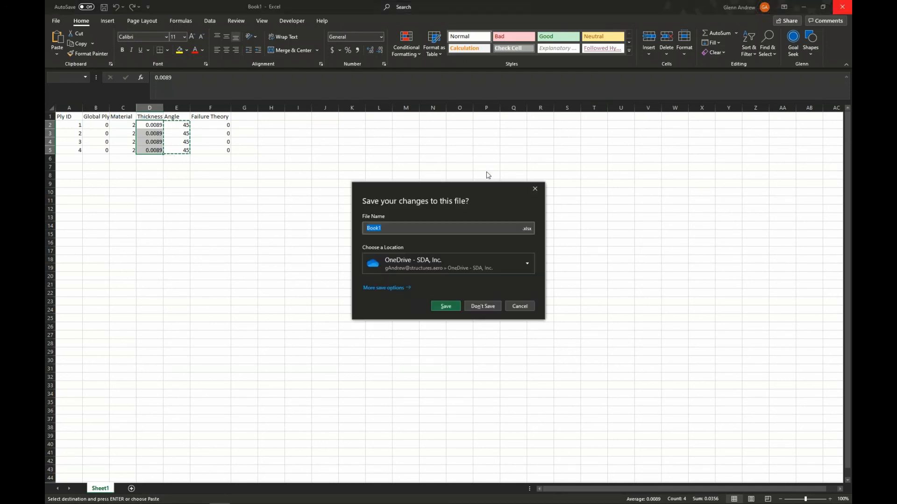
{"action": "left_click", "coordinate": [482, 307]}
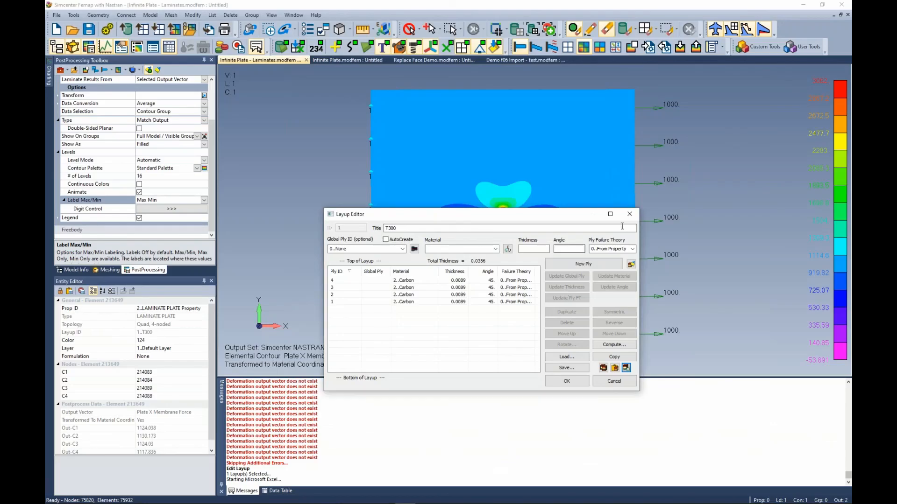
Close the Layup Editor and list results to Excel for output set 2 force vectors 8006 Plate X Membrane Force through 8015 Plate Y TransShear Force.
{"action": "left_click", "coordinate": [630, 213]}
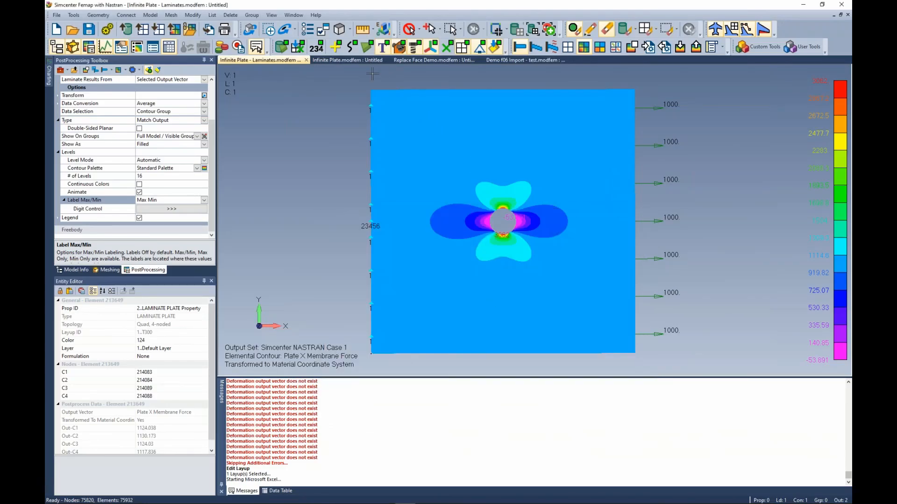
{"action": "left_click", "coordinate": [212, 15]}
{"action": "mouse_move", "coordinate": [233, 62]}
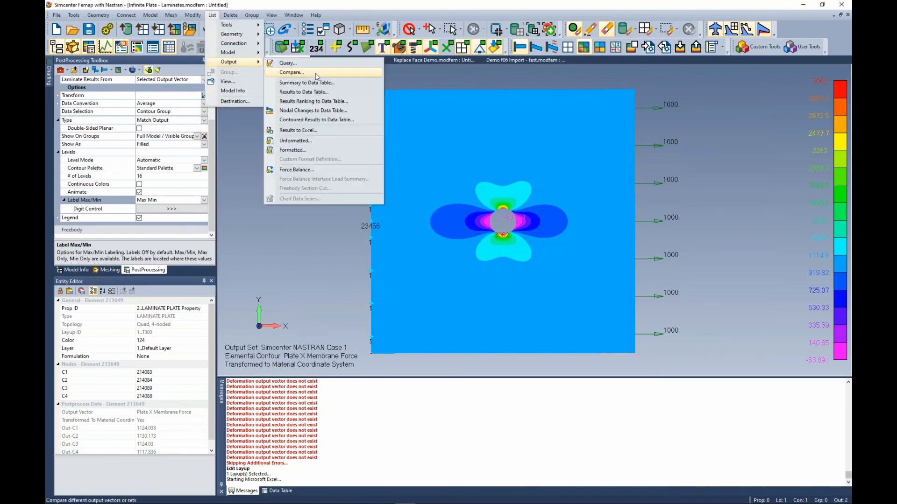
{"action": "left_click", "coordinate": [287, 131]}
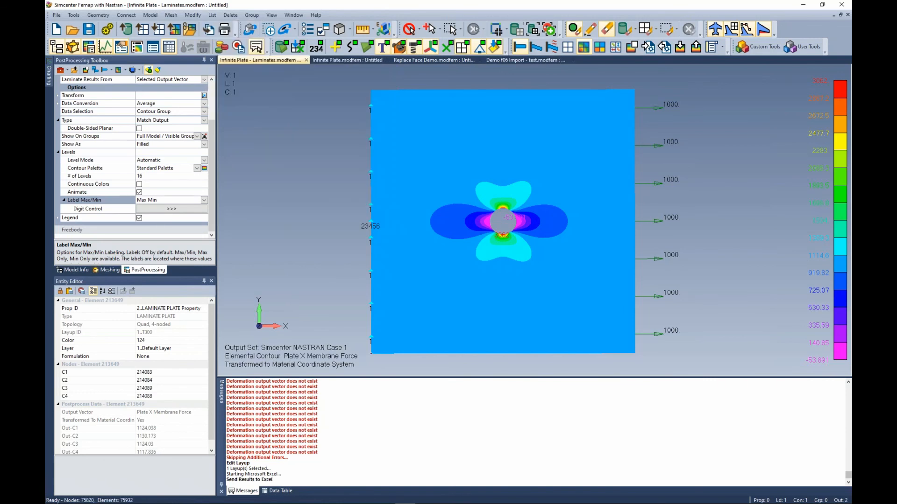
{"action": "left_click", "coordinate": [499, 492]}
{"action": "left_click", "coordinate": [572, 342]}
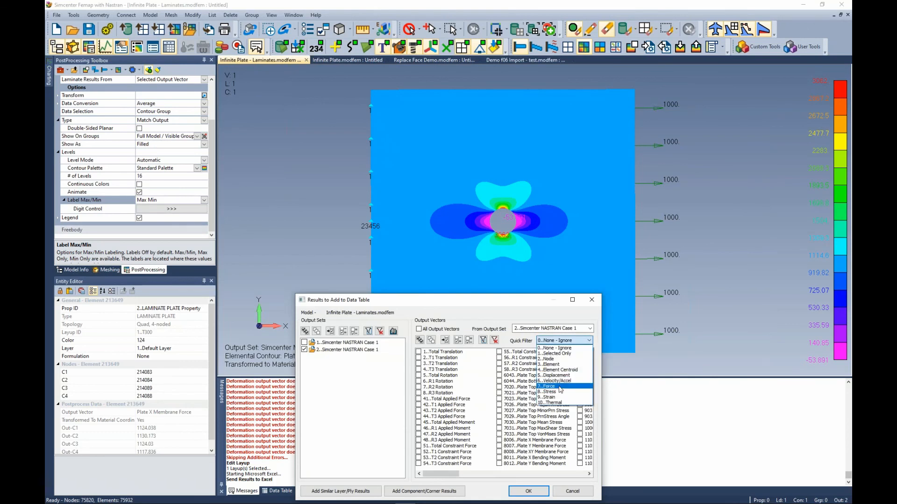
{"action": "left_click", "coordinate": [553, 386]}
{"action": "left_click", "coordinate": [474, 446]}
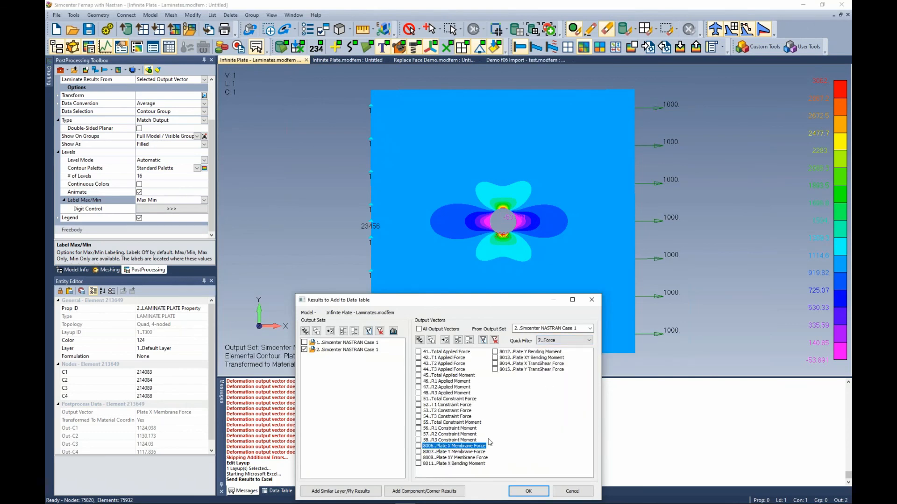
{"action": "left_click", "coordinate": [537, 370], "text": "shift"}
{"action": "left_click", "coordinate": [458, 340]}
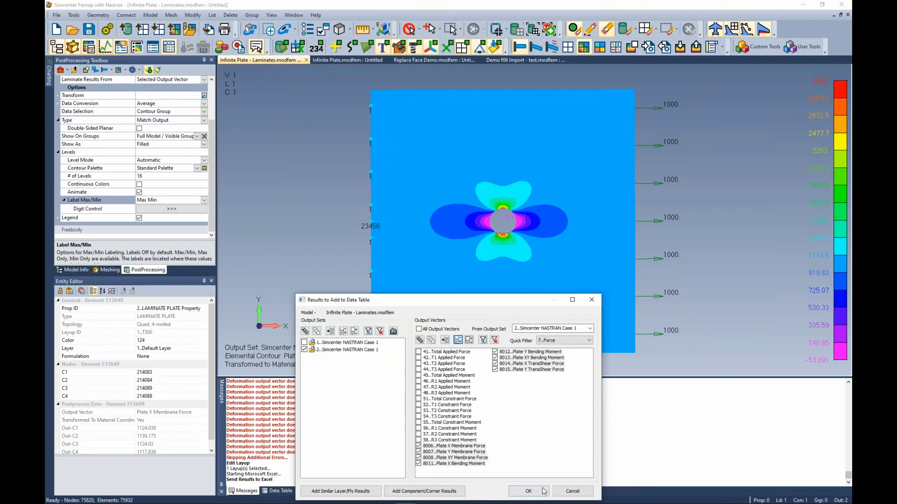
{"action": "left_click", "coordinate": [529, 491]}
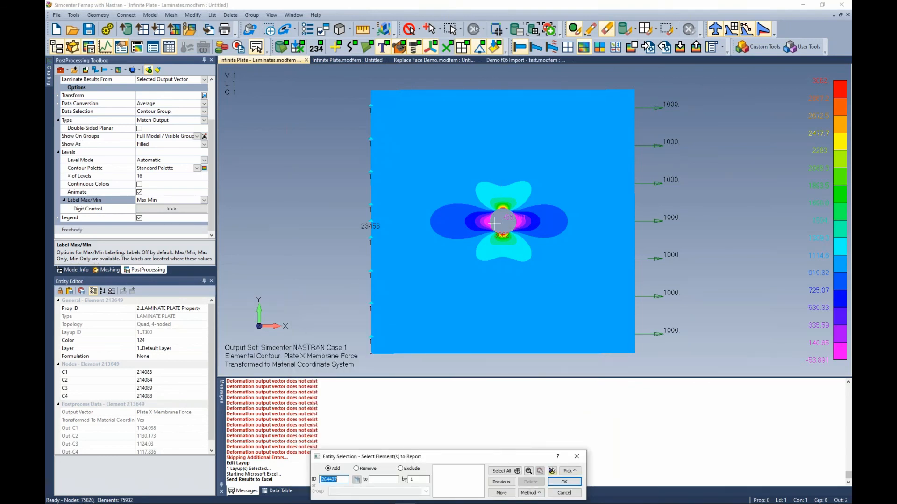
Zoom in on the hole and pick two elements at its top edge to send their results to Excel.
{"action": "scroll", "coordinate": [496, 224], "scroll_direction": "up", "scroll_amount": 2}
{"action": "scroll", "coordinate": [502, 231], "scroll_direction": "up", "scroll_amount": 10}
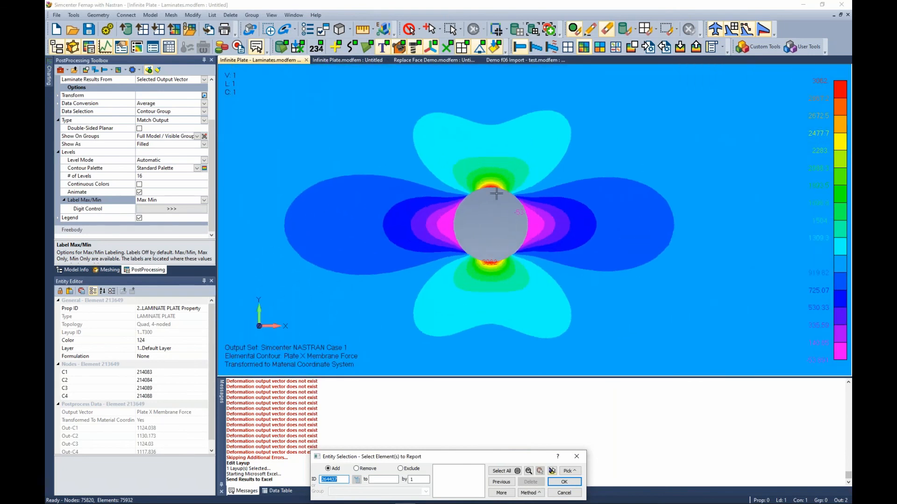
{"action": "scroll", "coordinate": [487, 190], "scroll_direction": "up", "scroll_amount": 10}
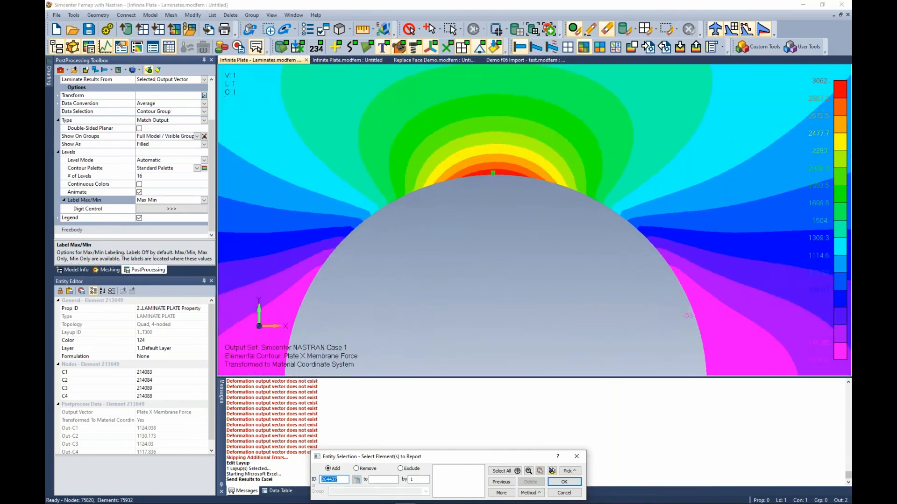
{"action": "left_click", "coordinate": [500, 166]}
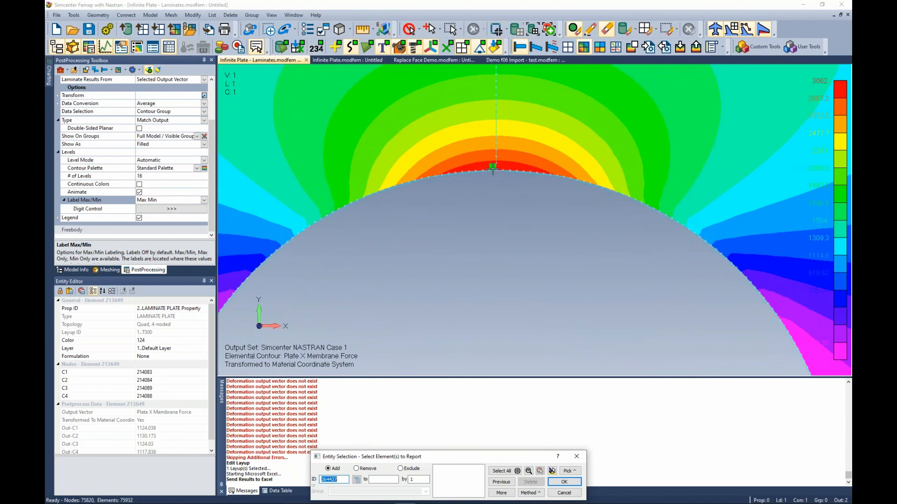
{"action": "left_click", "coordinate": [490, 166]}
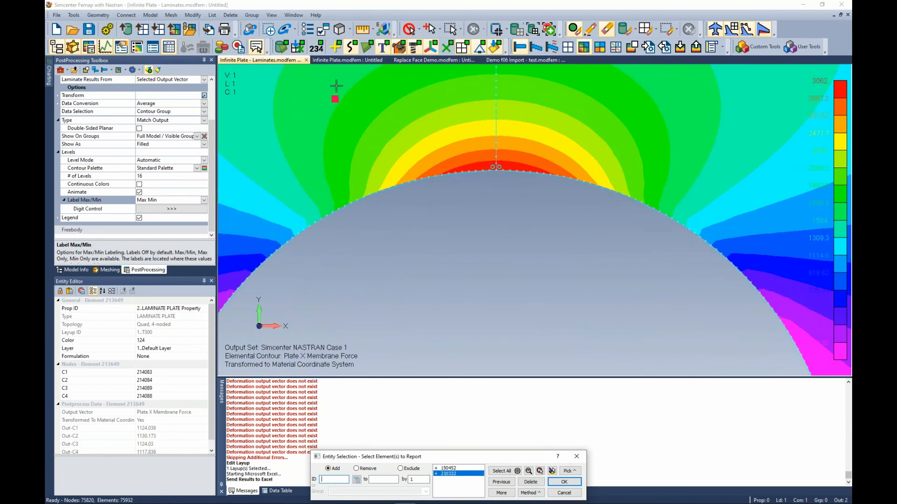
{"action": "left_click", "coordinate": [564, 481]}
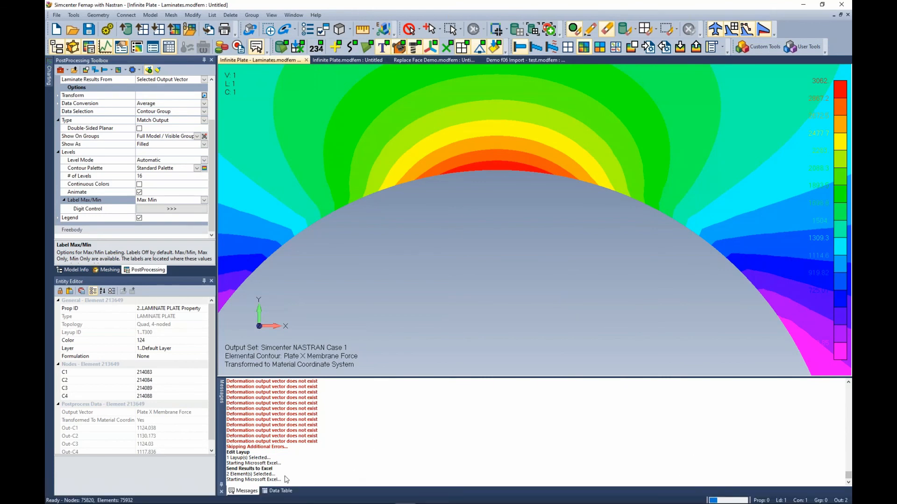
Maximize the Excel window and autofit the columns of the exported element results table.
{"action": "mouse_move", "coordinate": [184, 501]}
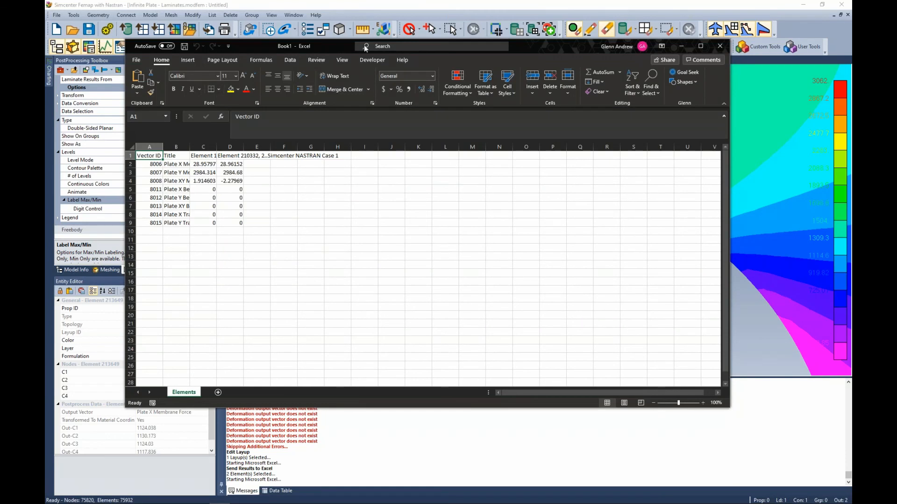
{"action": "double_click", "coordinate": [333, 46]}
{"action": "left_click", "coordinate": [257, 192]}
{"action": "left_click_drag", "start_coordinate": [70, 109], "coordinate": [177, 108]}
{"action": "double_click", "coordinate": [163, 108]}
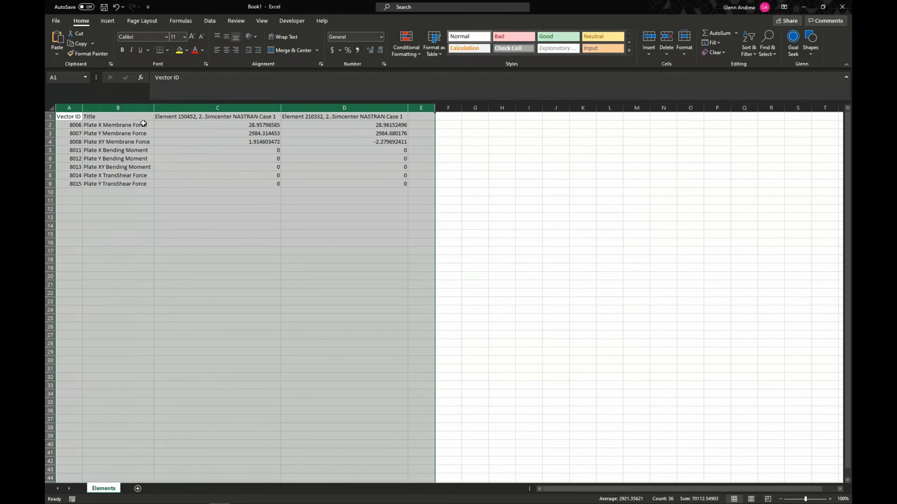
Close Excel without saving the element results workbook.
{"action": "left_click", "coordinate": [259, 133]}
{"action": "left_click_drag", "start_coordinate": [659, 9], "coordinate": [601, 124]}
{"action": "left_click", "coordinate": [803, 125]}
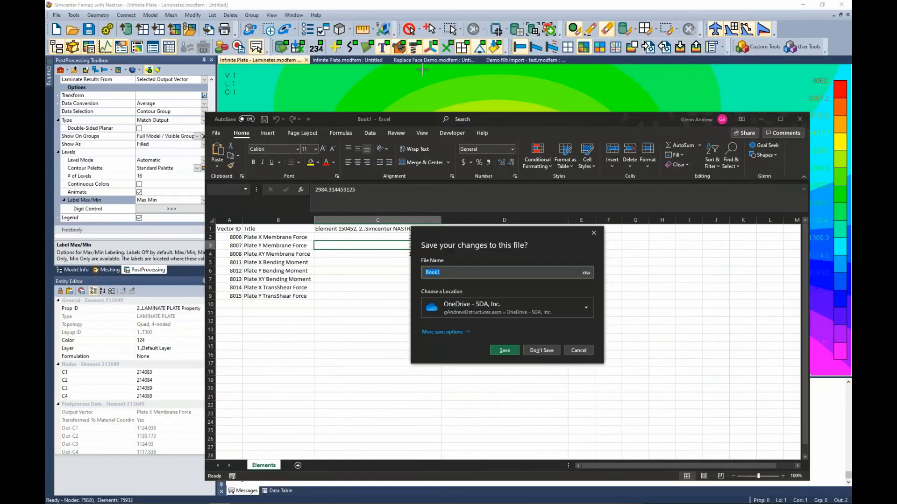
{"action": "left_click", "coordinate": [578, 350]}
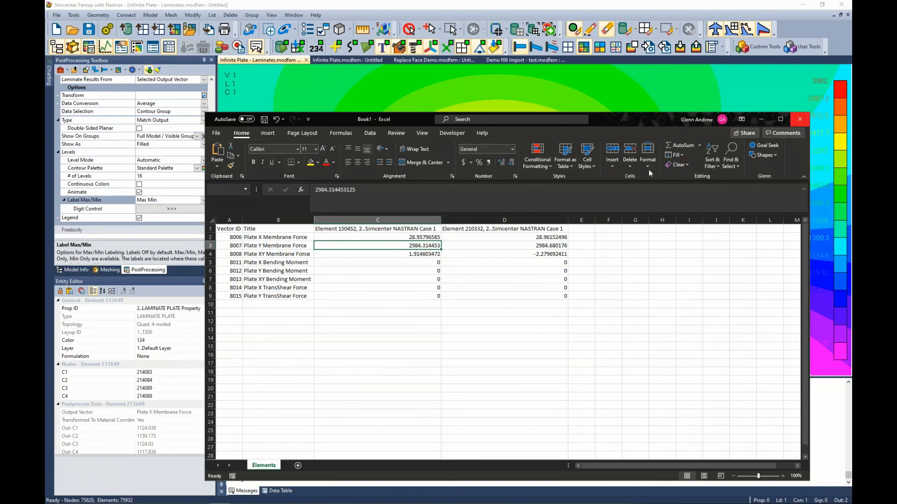
{"action": "left_click", "coordinate": [800, 119]}
{"action": "left_click", "coordinate": [542, 351]}
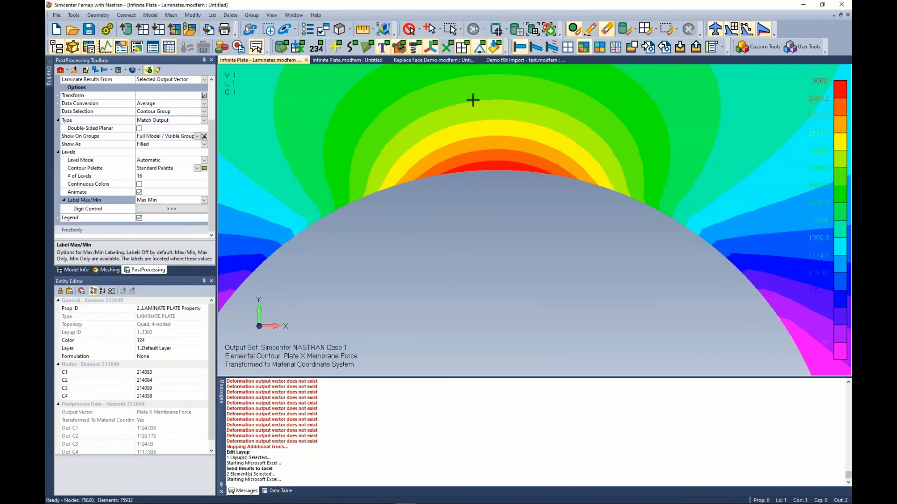
Switch to the Replace Face Demo model and set up Geometry Editing with the Extend operation and Surface/Replace Face type.
{"action": "left_click", "coordinate": [447, 61]}
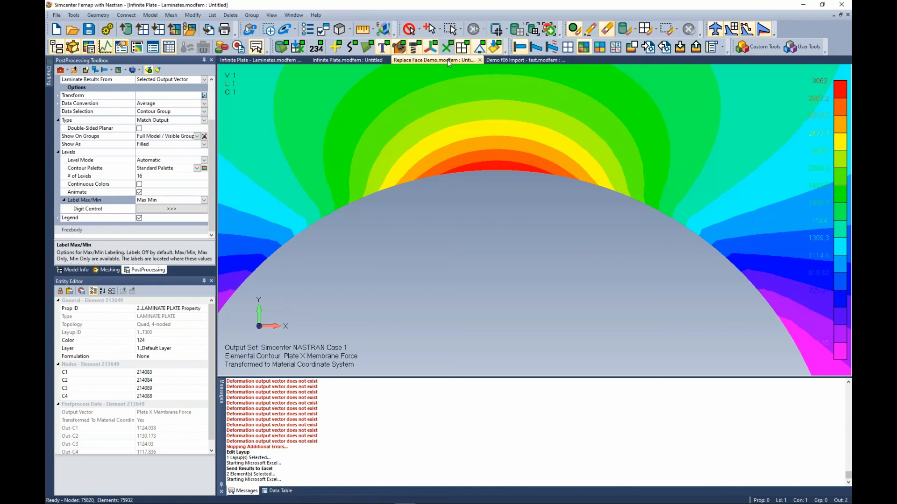
{"action": "left_click", "coordinate": [448, 61]}
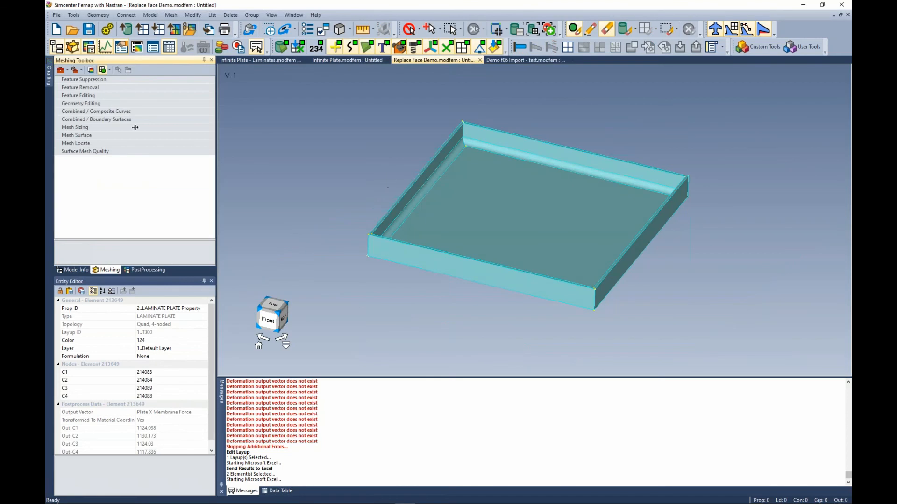
{"action": "left_click", "coordinate": [97, 96]}
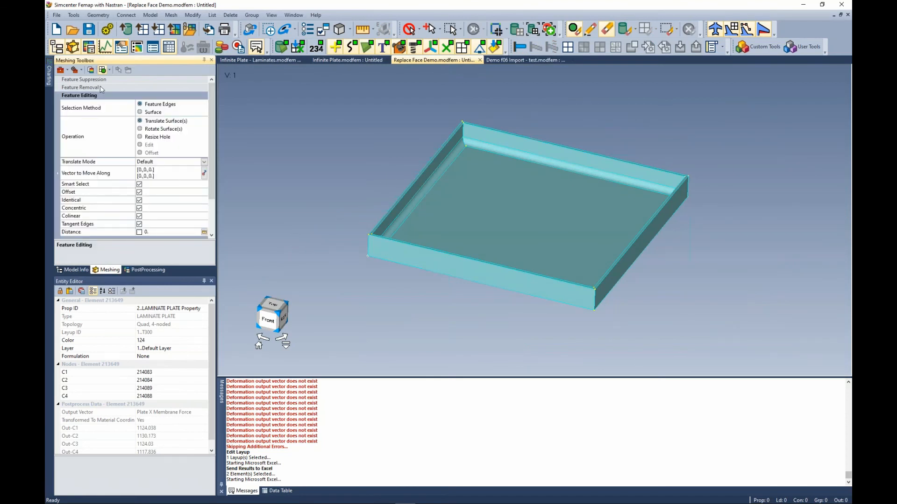
{"action": "left_click", "coordinate": [95, 95]}
{"action": "left_click", "coordinate": [92, 104]}
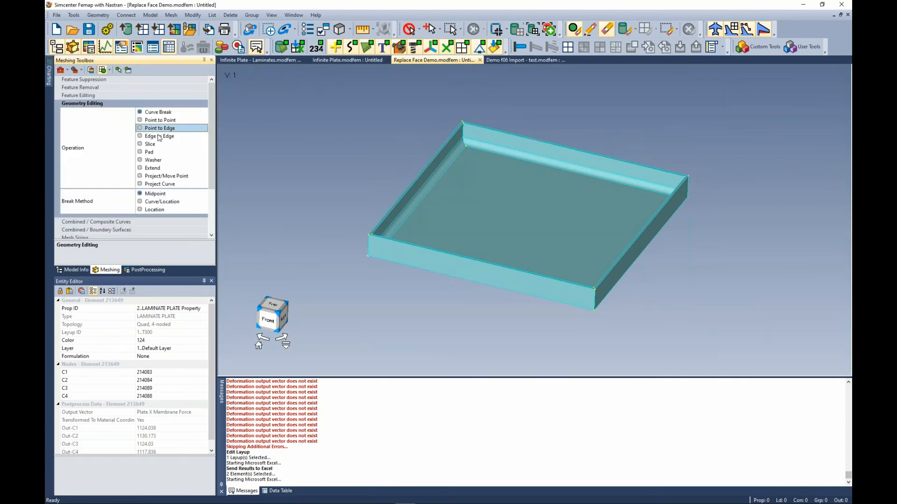
{"action": "left_click", "coordinate": [146, 169]}
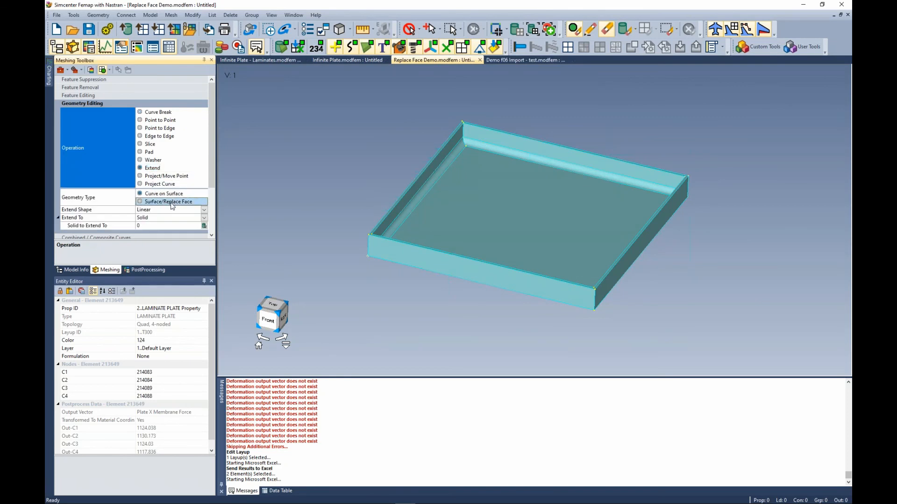
{"action": "left_click", "coordinate": [145, 202]}
Pick the tray's inner floor surface, using front-most picking, as the surface to extend to.
{"action": "scroll", "coordinate": [518, 157], "scroll_direction": "up", "scroll_amount": 3}
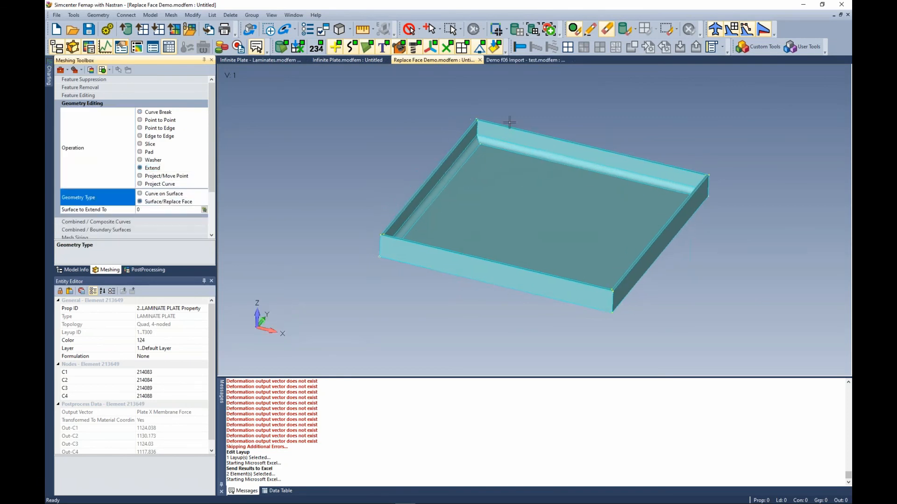
{"action": "scroll", "coordinate": [480, 157], "scroll_direction": "up", "scroll_amount": 2}
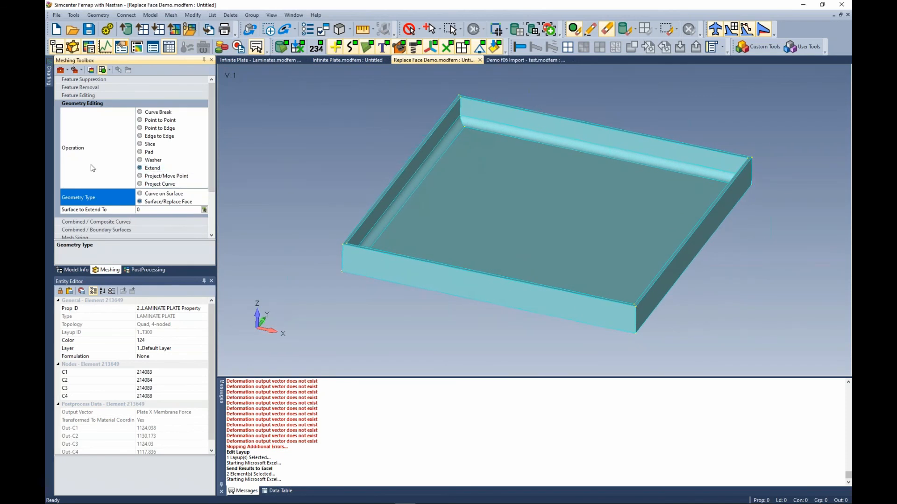
{"action": "left_click", "coordinate": [204, 210]}
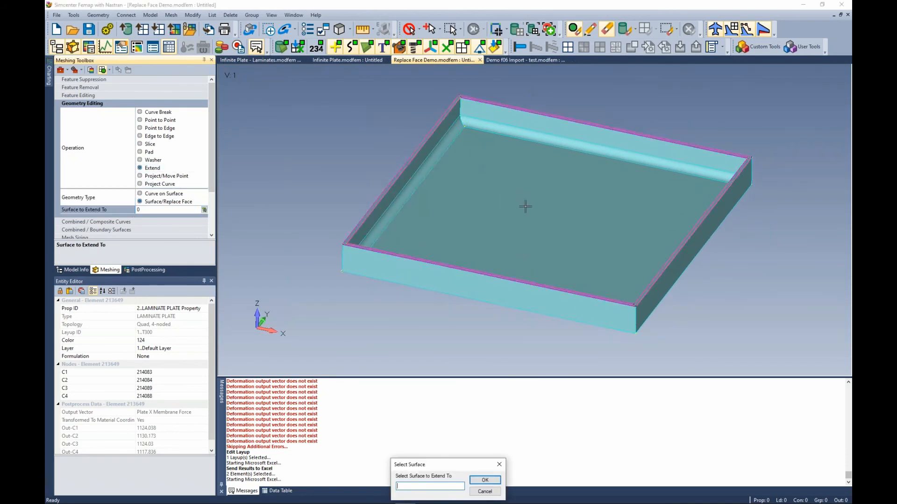
{"action": "right_click", "coordinate": [503, 196]}
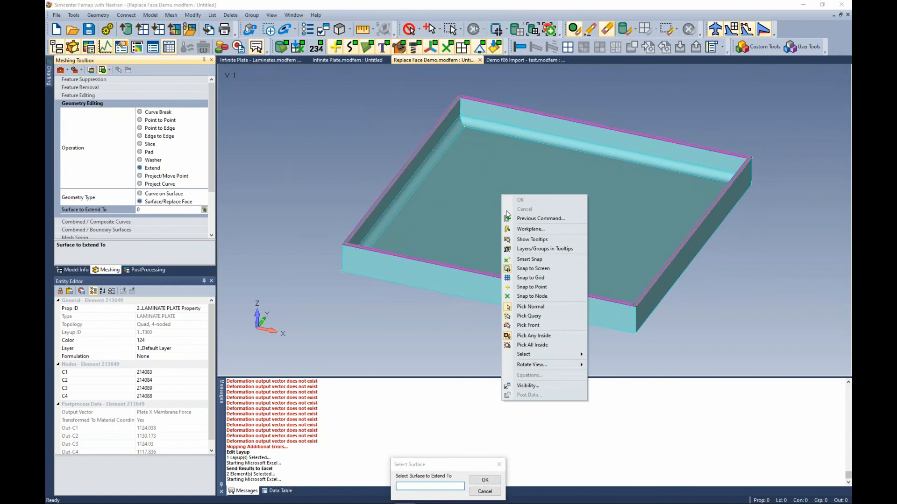
{"action": "left_click", "coordinate": [515, 325]}
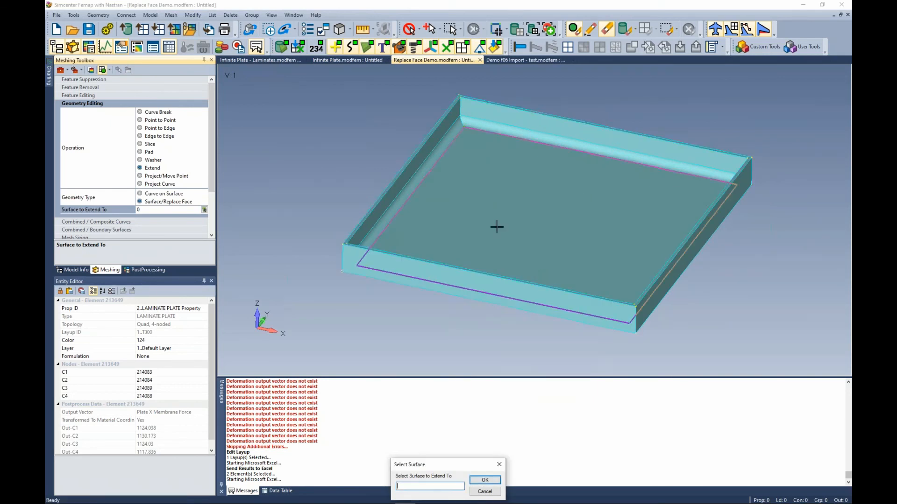
{"action": "left_click", "coordinate": [499, 181]}
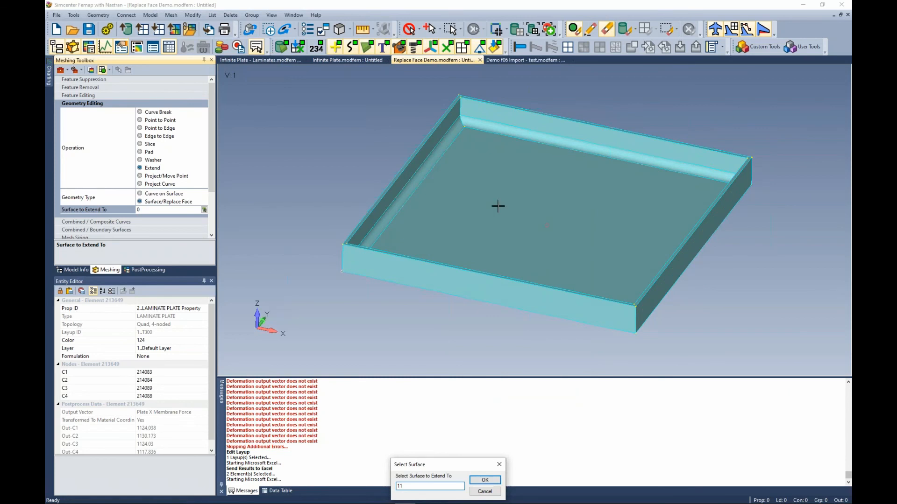
{"action": "left_click", "coordinate": [484, 480]}
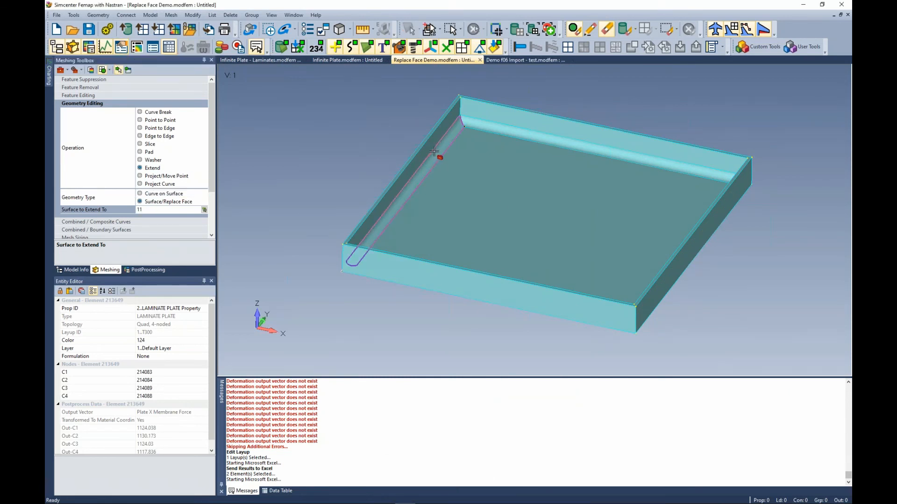
Select the four inner wall faces and extend them to the floor surface, then collapse Geometry Editing.
{"action": "left_click", "coordinate": [128, 70]}
{"action": "left_click", "coordinate": [437, 154]}
{"action": "left_click", "coordinate": [479, 122]}
{"action": "middle_click_drag", "start_coordinate": [485, 124], "coordinate": [524, 103]}
{"action": "left_click", "coordinate": [567, 80]}
{"action": "left_click", "coordinate": [524, 102]}
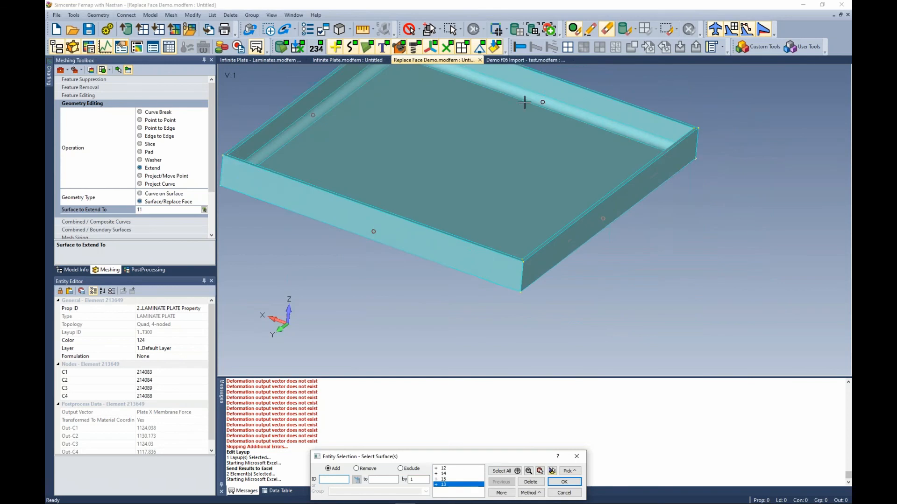
{"action": "left_click", "coordinate": [564, 482]}
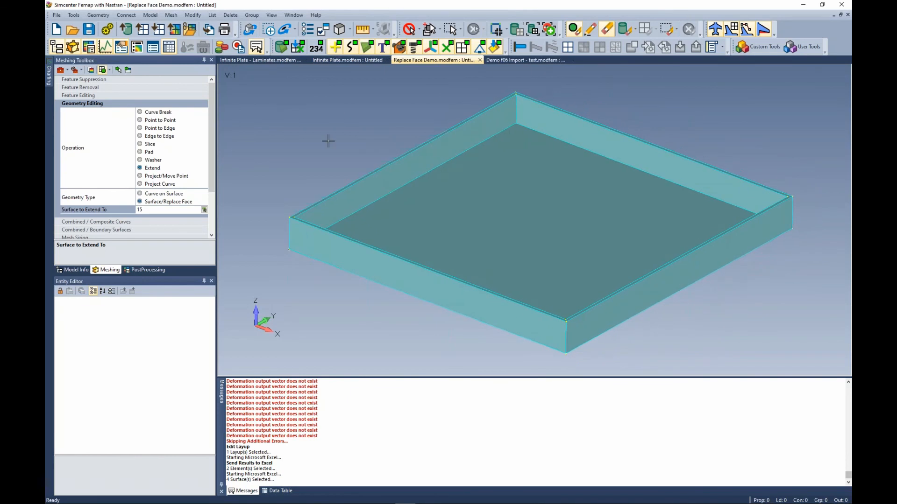
{"action": "left_click", "coordinate": [168, 103]}
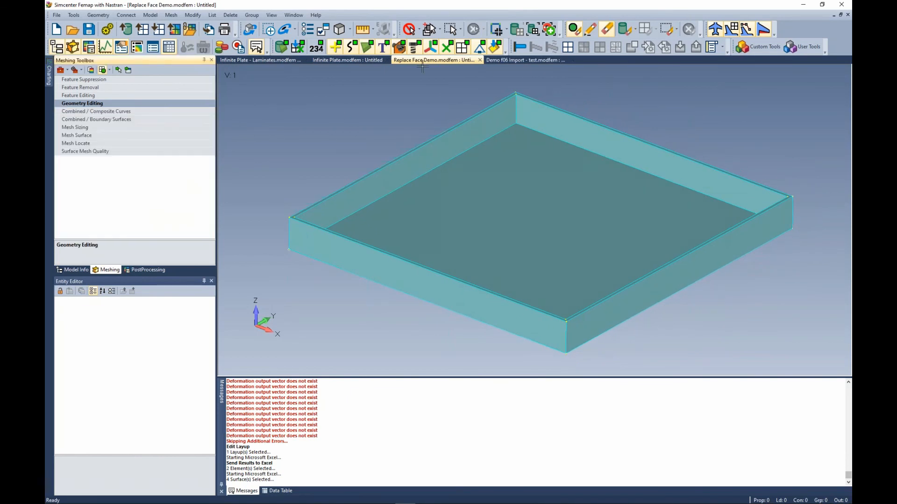